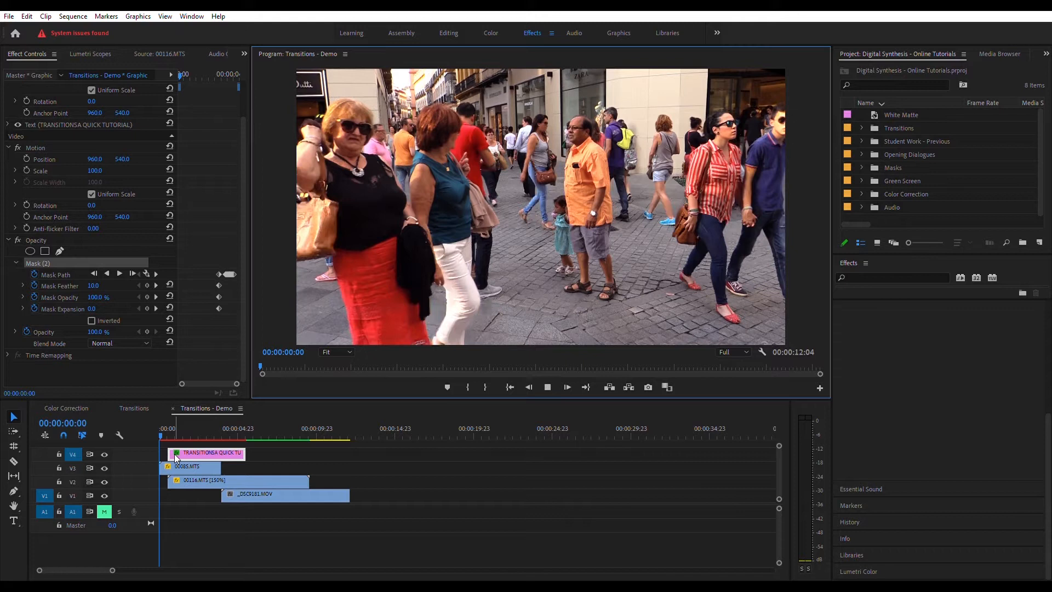
Preview the demo transition and toggle the V3 track's visibility to compare the clip above with the one underneath
{"action": "key", "text": "space"}
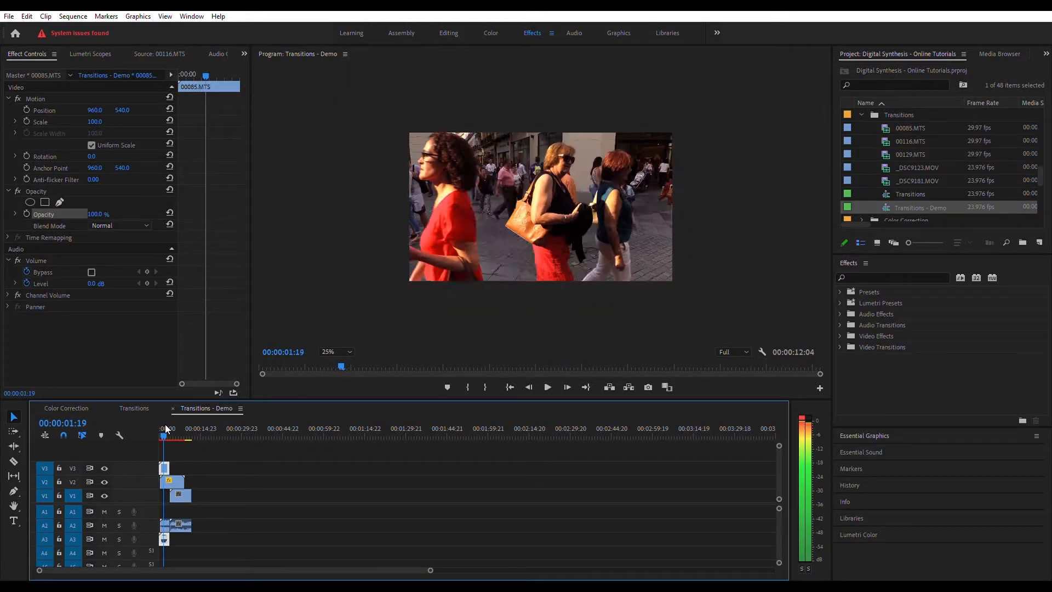
{"action": "mouse_move", "coordinate": [165, 425]}
{"action": "left_mouse_down"}
{"action": "mouse_move", "coordinate": [183, 426]}
{"action": "mouse_move", "coordinate": [161, 422]}
{"action": "left_mouse_up"}
{"action": "left_click", "coordinate": [105, 468]}
{"action": "left_click", "coordinate": [104, 468]}
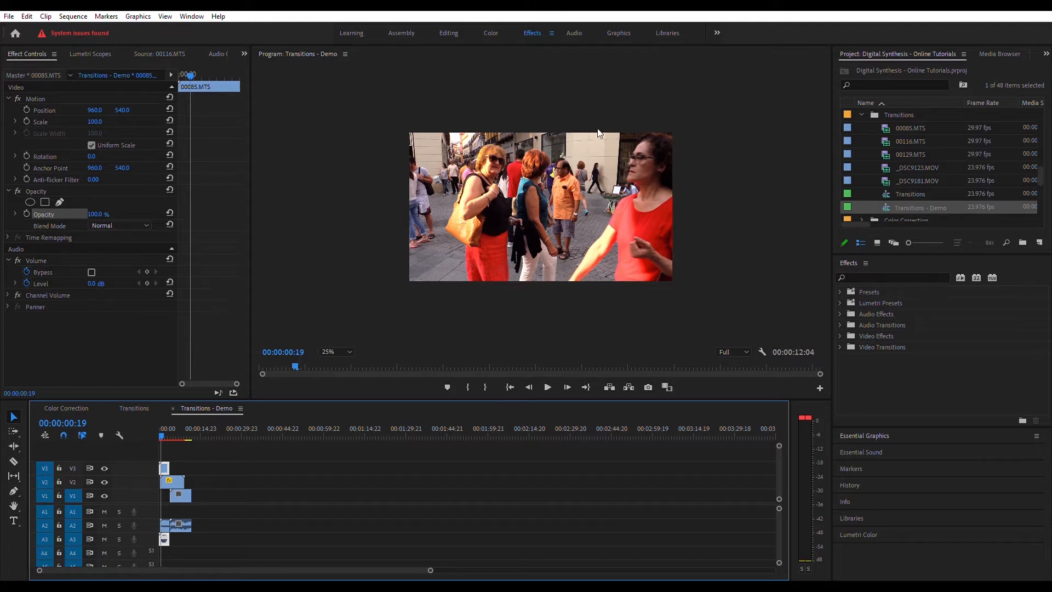
Fit the preview to the program monitor, enable opacity keyframing on clip 00085.MTS, and add a free-draw opacity mask
{"action": "left_click", "coordinate": [352, 337]}
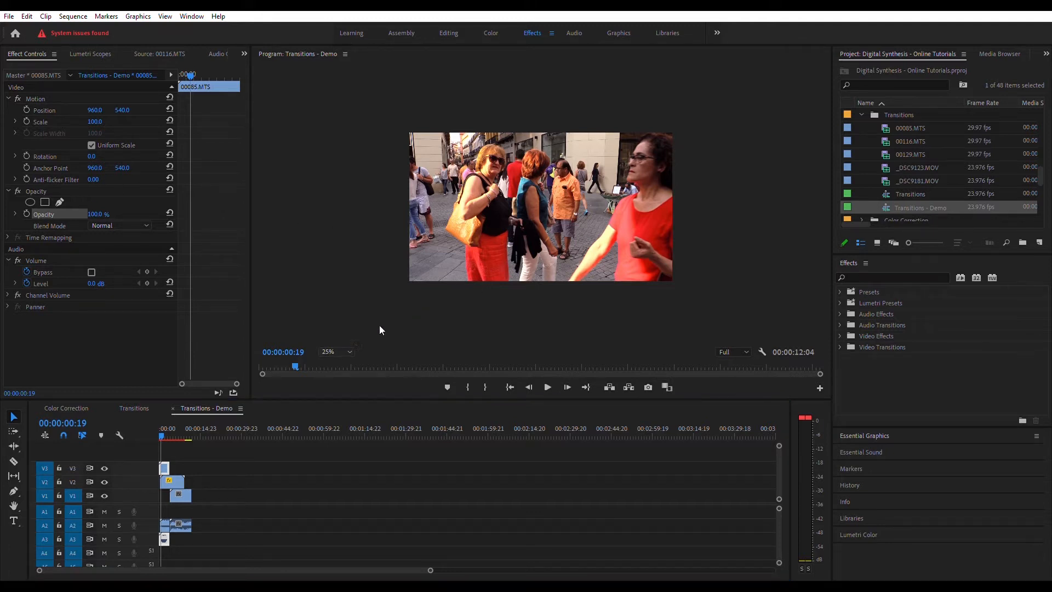
{"action": "left_click", "coordinate": [338, 352]}
{"action": "left_click", "coordinate": [331, 329]}
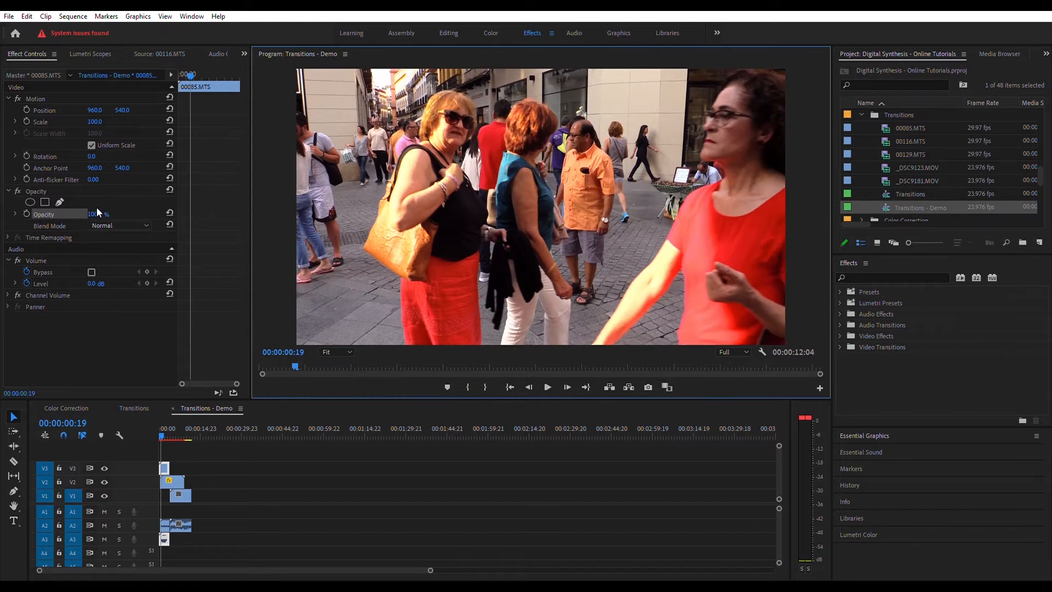
{"action": "left_click", "coordinate": [27, 214]}
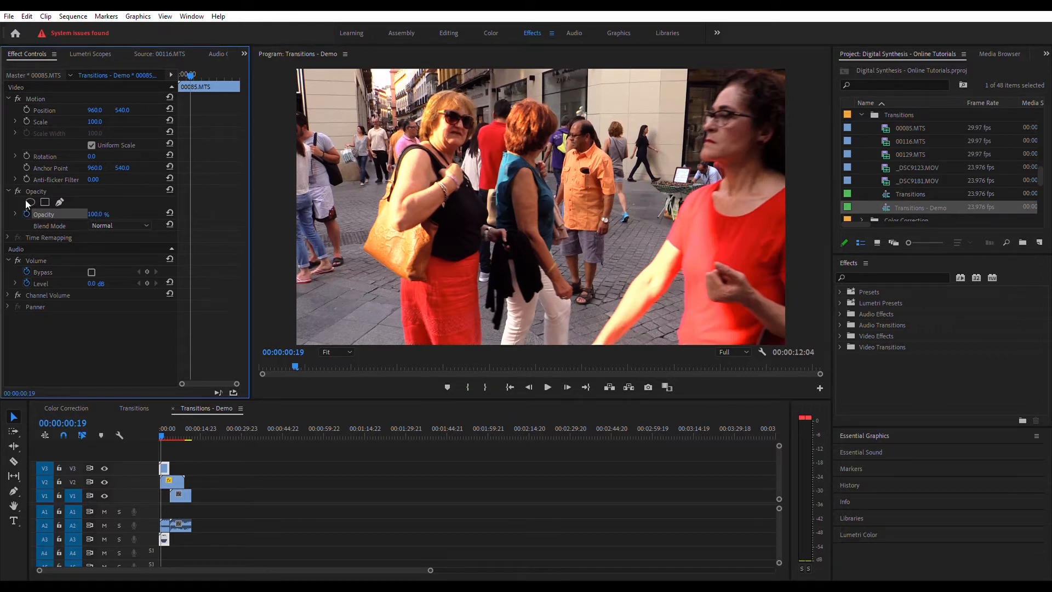
{"action": "left_click", "coordinate": [45, 202]}
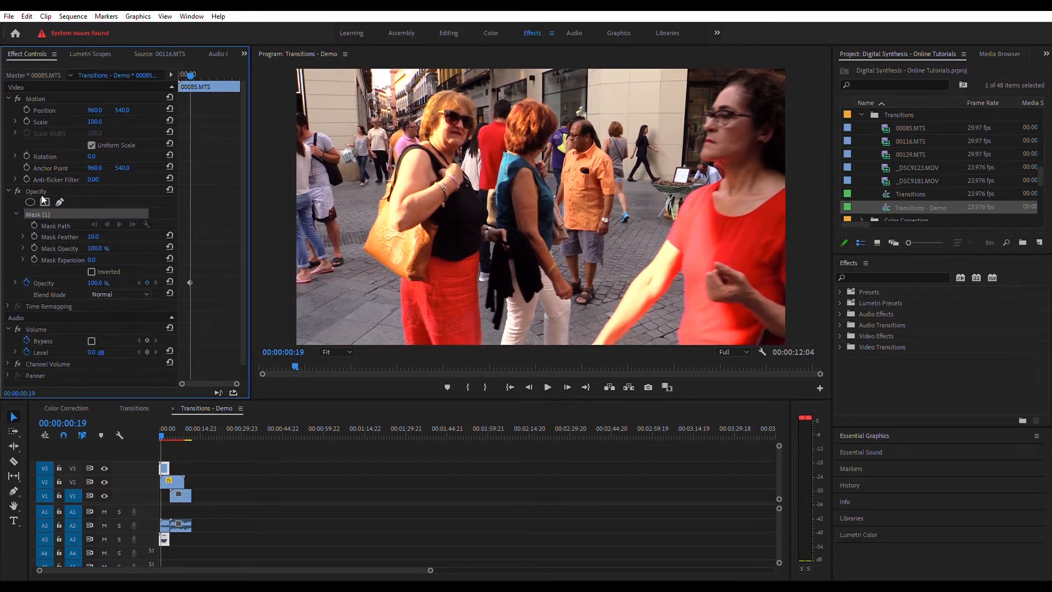
Enable keyframing for the mask's path, feather, opacity and expansion on 00085.MTS, and invert the mask
{"action": "left_click", "coordinate": [34, 225]}
{"action": "left_click", "coordinate": [35, 236]}
{"action": "left_click", "coordinate": [34, 249]}
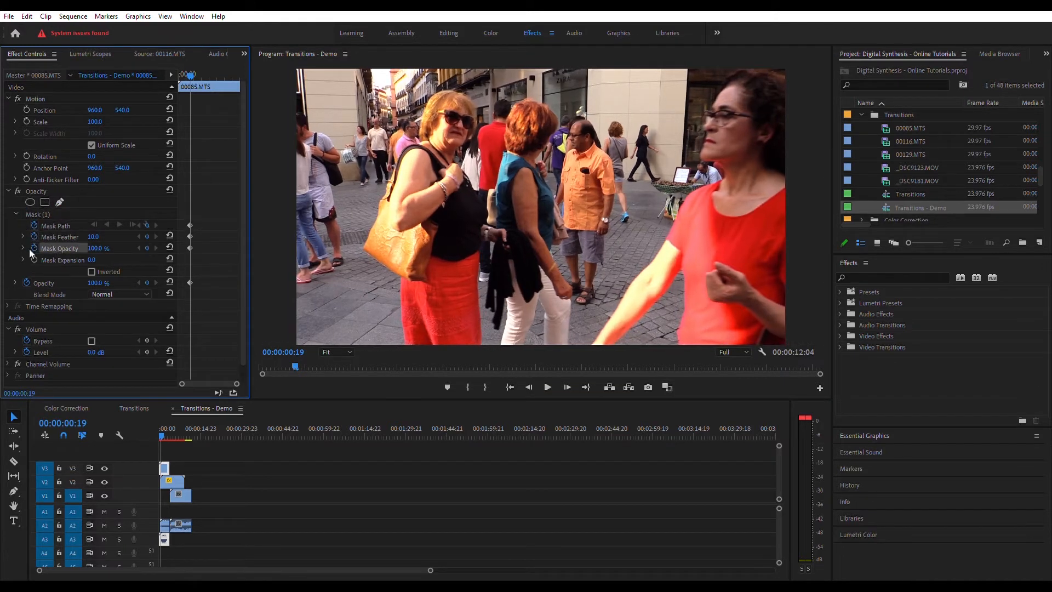
{"action": "left_click", "coordinate": [34, 260]}
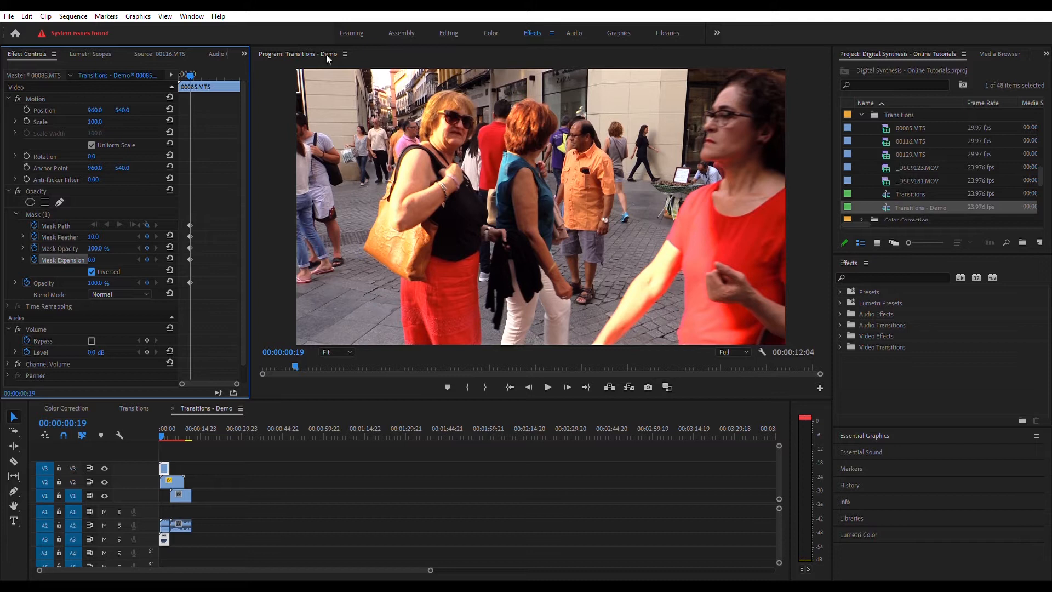
Draw a closed mask at 00:00:00:19 from the back of the woman's head down past the frame's right edge
{"action": "left_click", "coordinate": [65, 214]}
{"action": "left_click", "coordinate": [761, 69]}
{"action": "left_click", "coordinate": [776, 73]}
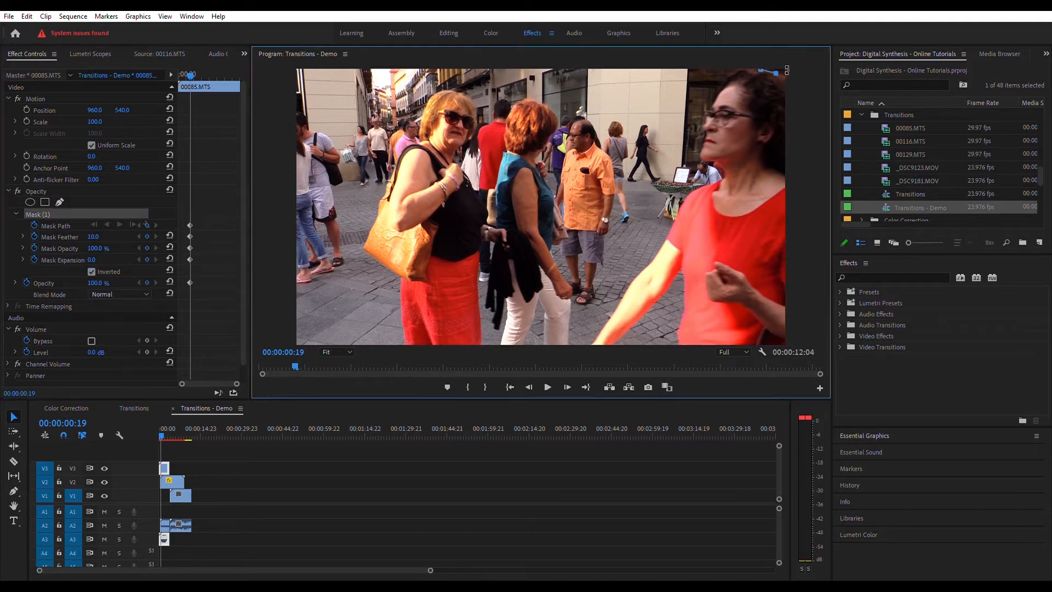
{"action": "left_click", "coordinate": [788, 78]}
{"action": "left_click", "coordinate": [336, 352]}
{"action": "left_click", "coordinate": [339, 389]}
{"action": "left_click", "coordinate": [341, 376]}
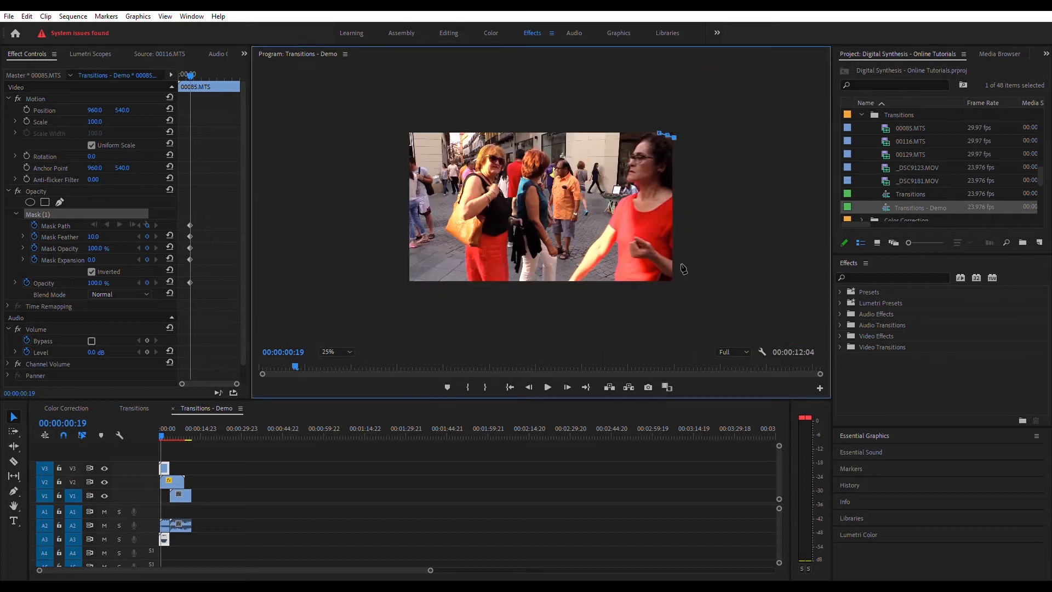
{"action": "left_click", "coordinate": [672, 282]}
{"action": "left_click", "coordinate": [689, 285]}
{"action": "left_click", "coordinate": [693, 134]}
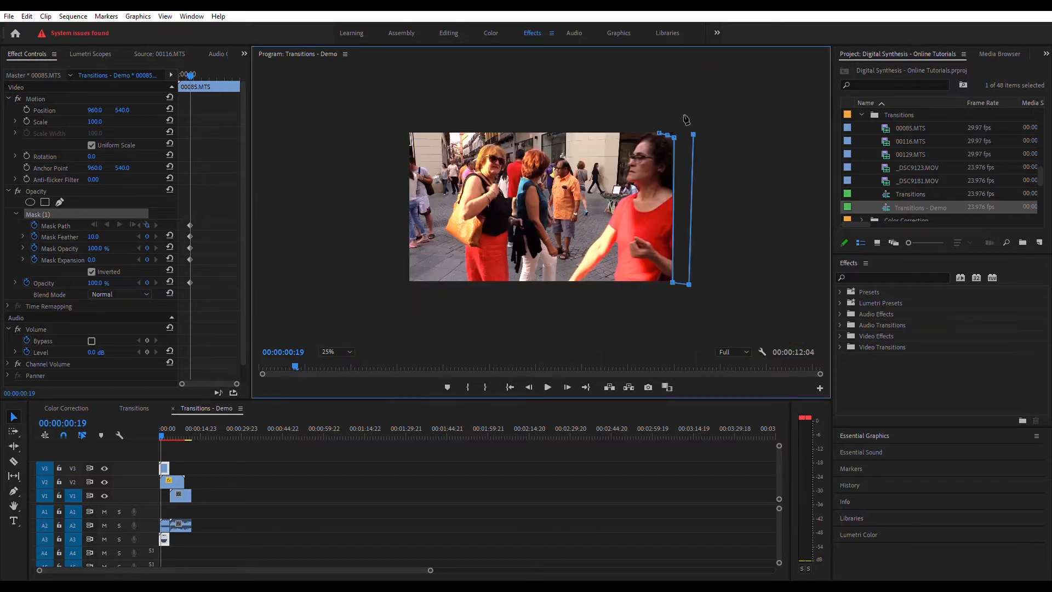
{"action": "left_click", "coordinate": [660, 129]}
At 00:00:00:20, reshape the mask's upper points around the top of the woman's hair and widen the feather to 15.3
{"action": "left_click", "coordinate": [163, 433]}
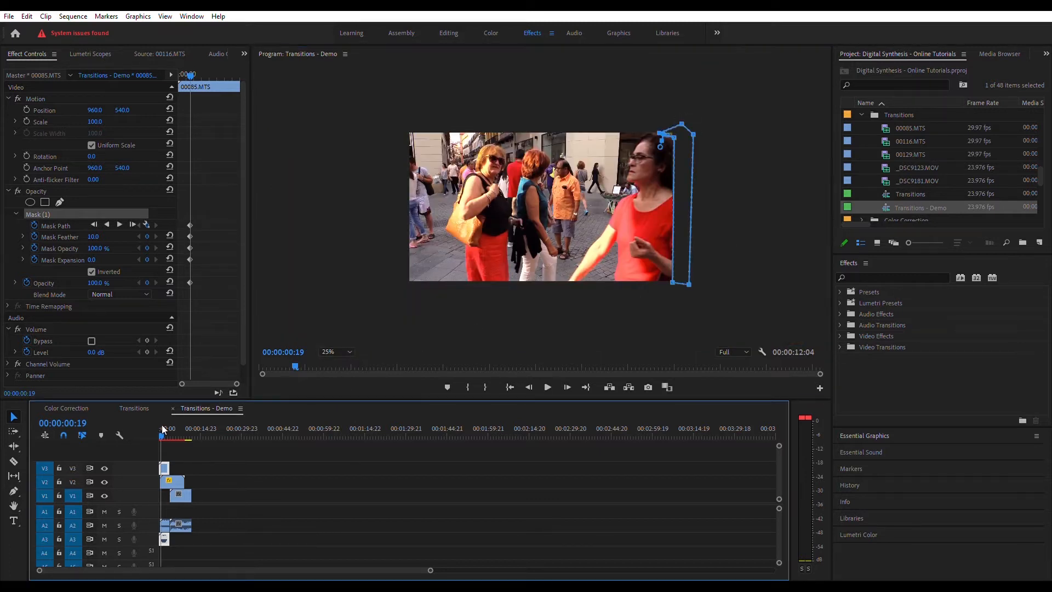
{"action": "left_click", "coordinate": [158, 422]}
{"action": "key", "text": "space"}
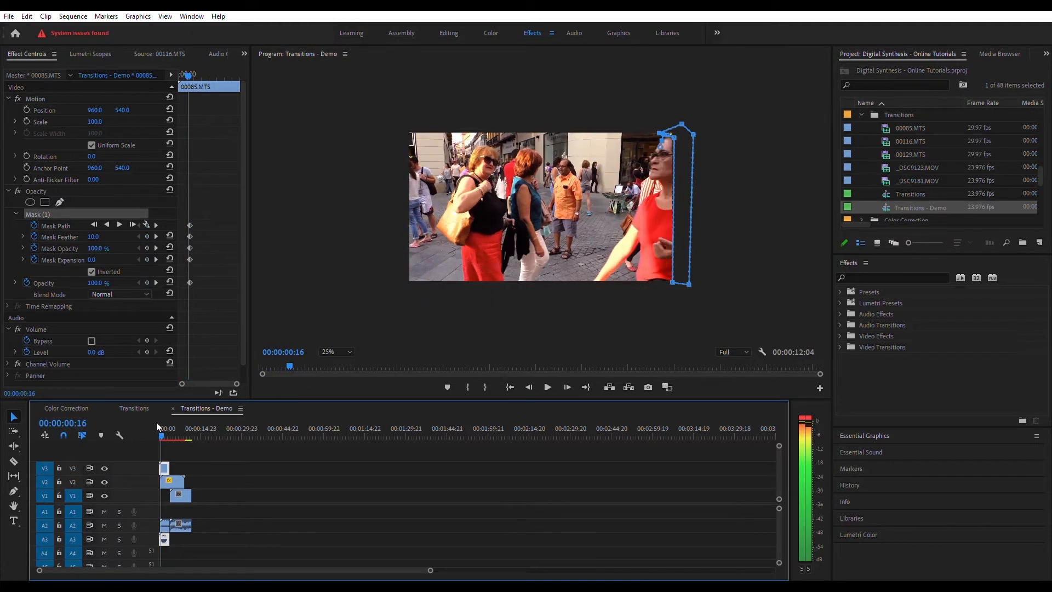
{"action": "key", "text": "space"}
{"action": "left_click", "coordinate": [337, 351]}
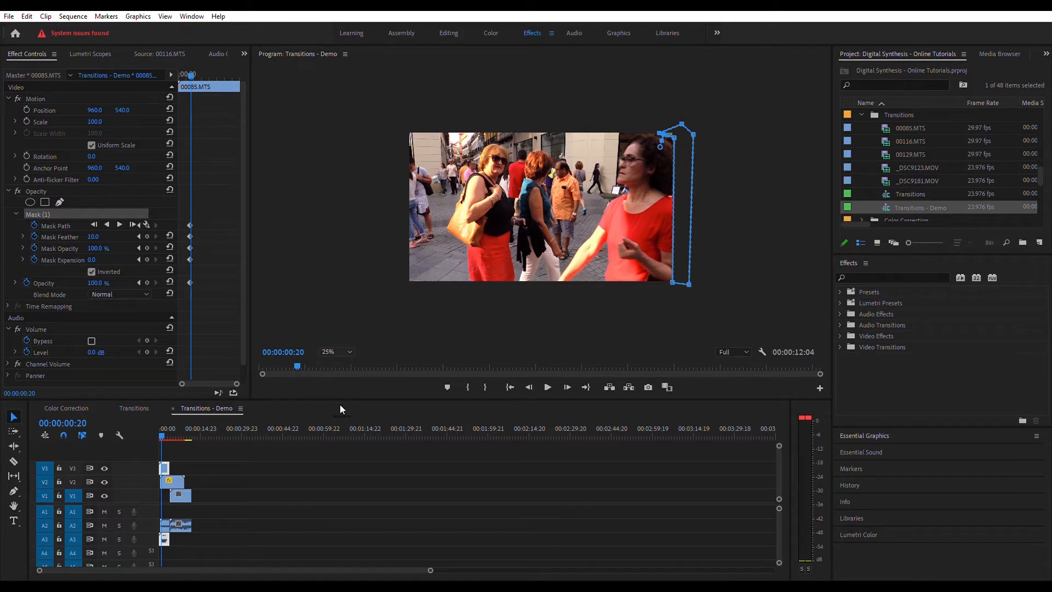
{"action": "left_click", "coordinate": [339, 427]}
{"action": "left_click_drag", "start_coordinate": [510, 341], "coordinate": [698, 341]}
{"action": "left_click_drag", "start_coordinate": [820, 211], "coordinate": [821, 105]}
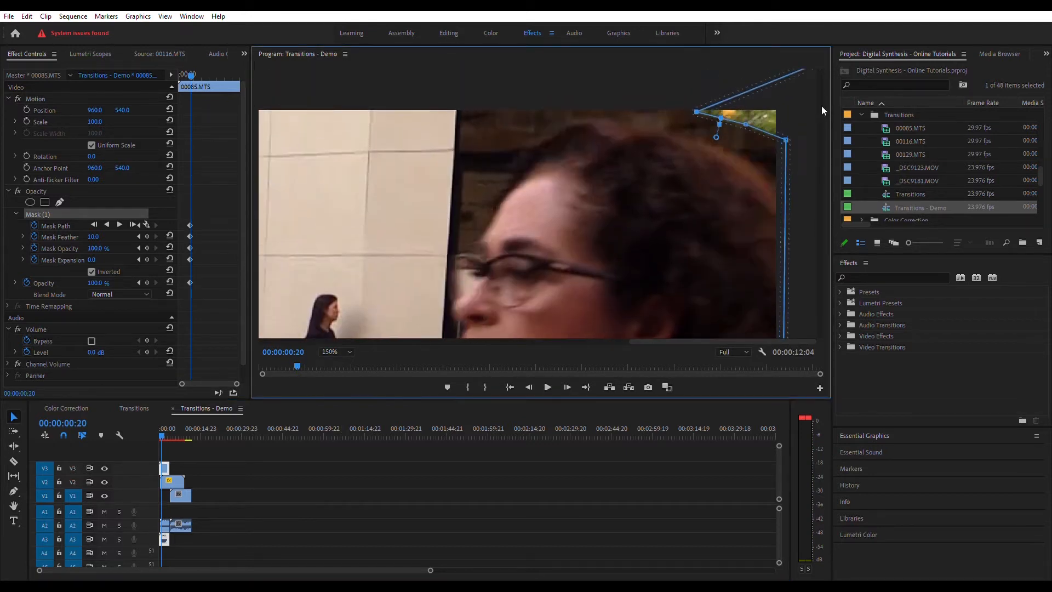
{"action": "left_click_drag", "start_coordinate": [696, 110], "coordinate": [600, 110]}
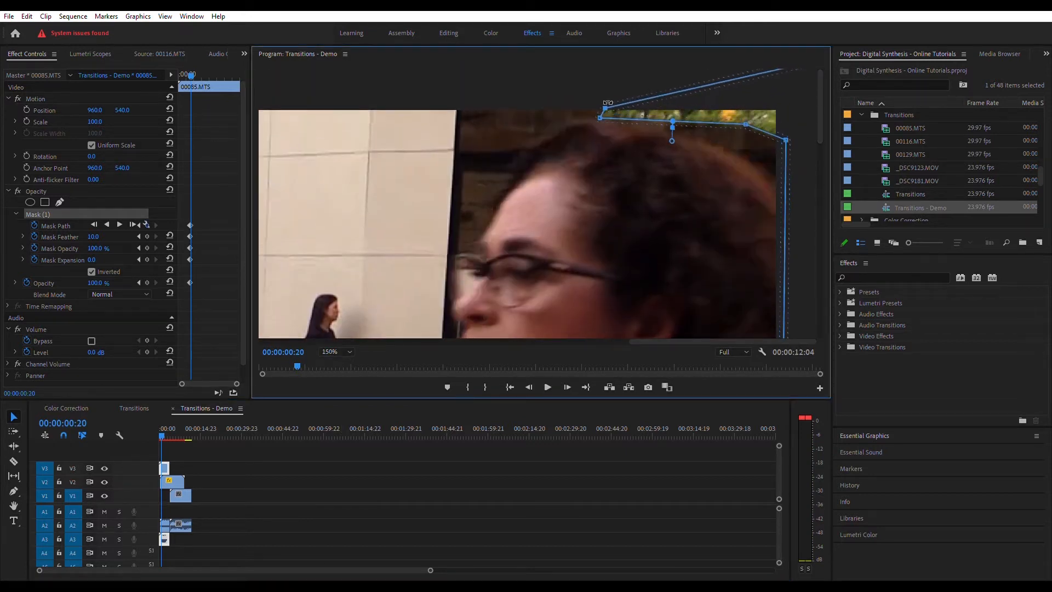
{"action": "left_click_drag", "start_coordinate": [744, 122], "coordinate": [670, 117]}
{"action": "left_click_drag", "start_coordinate": [786, 140], "coordinate": [777, 189]}
{"action": "left_click_drag", "start_coordinate": [633, 120], "coordinate": [631, 136]}
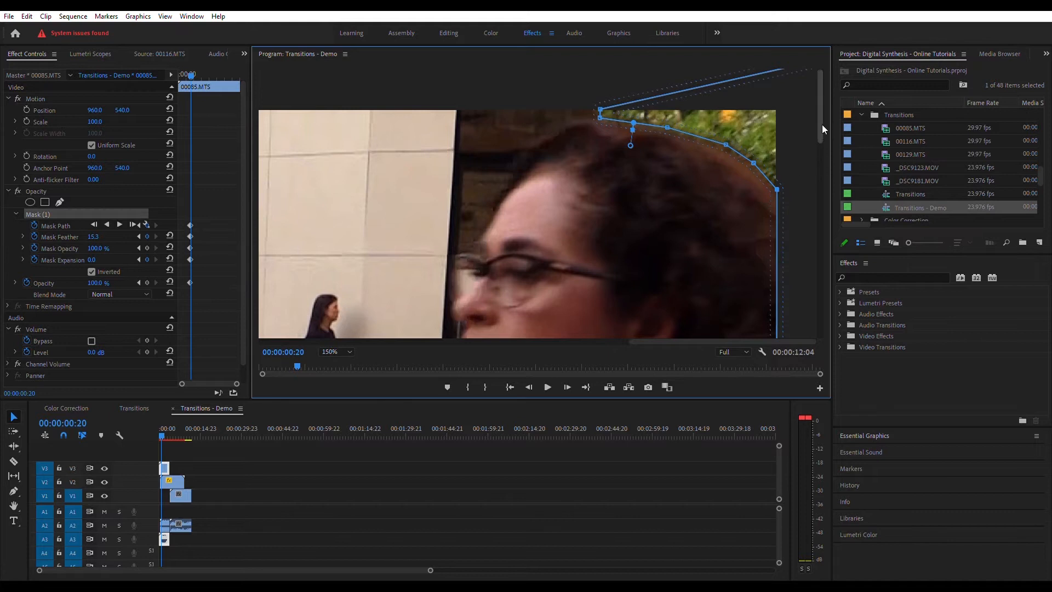
Add mask points beside the woman's neck and pull the edge into the gap between her hair and shoulder
{"action": "left_click_drag", "start_coordinate": [820, 124], "coordinate": [761, 223]}
{"action": "left_click", "coordinate": [777, 205]}
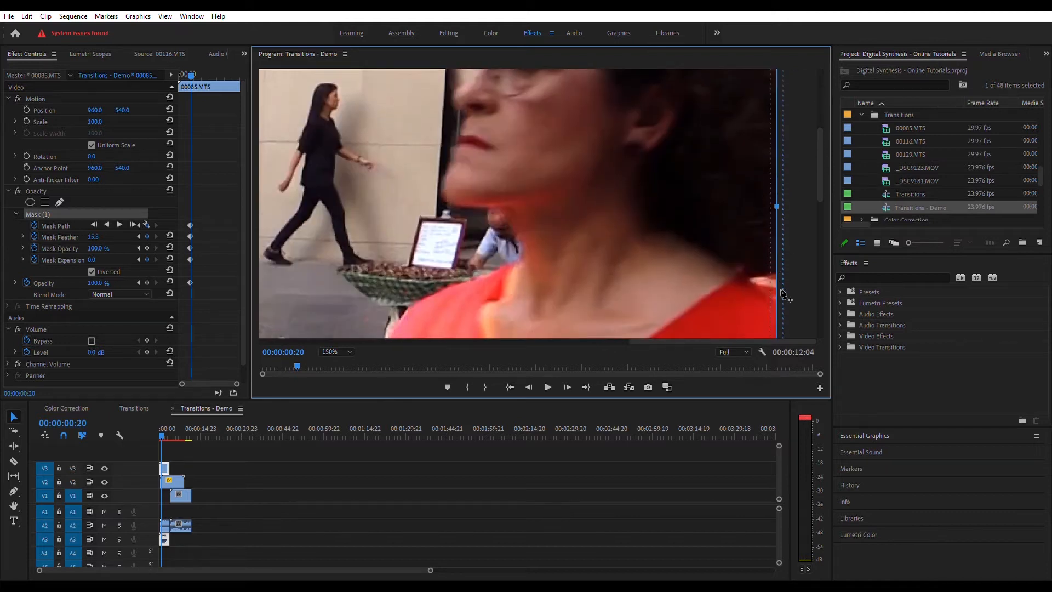
{"action": "left_click", "coordinate": [776, 298]}
{"action": "left_click_drag", "start_coordinate": [777, 268], "coordinate": [739, 268]}
{"action": "left_click", "coordinate": [747, 262]}
{"action": "left_click", "coordinate": [765, 236]}
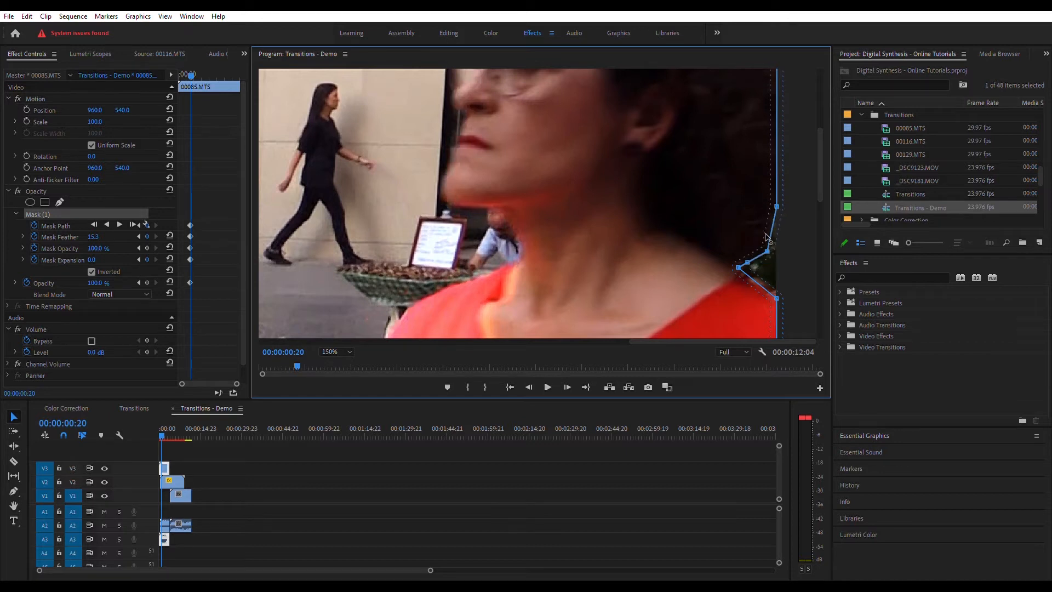
Examine the lower part of the mask and step through the neighbouring frames to see how the woman moves against it
{"action": "scroll", "coordinate": [769, 235], "scroll_direction": "down", "scroll_amount": 8}
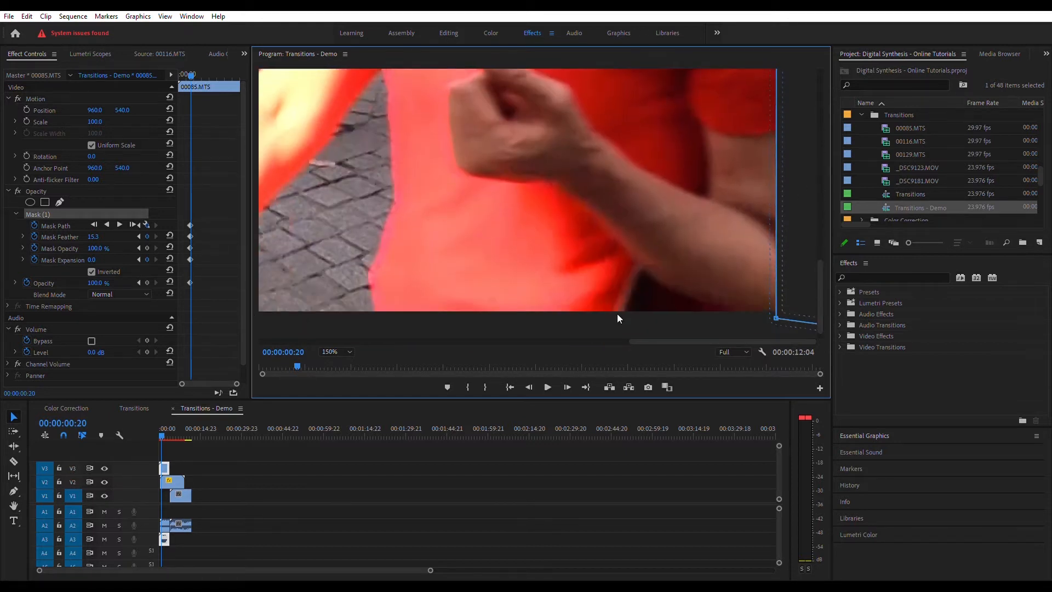
{"action": "left_click", "coordinate": [89, 415]}
{"action": "key", "text": "shift+Right"}
{"action": "key", "text": "shift+Right"}
{"action": "key", "text": "shift+Left"}
{"action": "key", "text": "shift+Left"}
{"action": "key", "text": "shift+Left"}
{"action": "key", "text": "shift+Right"}
{"action": "key", "text": "Right"}
{"action": "key", "text": "Right"}
{"action": "scroll", "coordinate": [778, 294], "scroll_direction": "down", "scroll_amount": 2}
Step back one frame and refit the mask points along the woman's back and shoulder
{"action": "left_click", "coordinate": [96, 417]}
{"action": "key", "text": "Left"}
{"action": "left_click", "coordinate": [776, 269]}
{"action": "left_click_drag", "start_coordinate": [820, 285], "coordinate": [821, 167]}
{"action": "mouse_move", "coordinate": [776, 268]}
{"action": "left_mouse_down"}
{"action": "mouse_move", "coordinate": [762, 279]}
{"action": "mouse_move", "coordinate": [775, 287]}
{"action": "left_mouse_up"}
{"action": "mouse_move", "coordinate": [736, 201]}
{"action": "left_mouse_down"}
{"action": "mouse_move", "coordinate": [705, 220]}
{"action": "mouse_move", "coordinate": [731, 209]}
{"action": "left_mouse_up"}
{"action": "left_click_drag", "start_coordinate": [766, 156], "coordinate": [752, 171]}
{"action": "left_click_drag", "start_coordinate": [820, 170], "coordinate": [819, 129]}
Refit the upper mask points of the same frame around the back and top of the woman's hair
{"action": "left_click_drag", "start_coordinate": [771, 164], "coordinate": [771, 187]}
{"action": "left_click_drag", "start_coordinate": [776, 110], "coordinate": [820, 111]}
{"action": "left_click_drag", "start_coordinate": [770, 192], "coordinate": [760, 224]}
{"action": "left_click_drag", "start_coordinate": [759, 159], "coordinate": [736, 183]}
{"action": "left_click_drag", "start_coordinate": [735, 123], "coordinate": [692, 145]}
{"action": "left_click_drag", "start_coordinate": [667, 106], "coordinate": [655, 117]}
{"action": "left_click_drag", "start_coordinate": [634, 101], "coordinate": [623, 110]}
{"action": "left_click_drag", "start_coordinate": [820, 114], "coordinate": [819, 301]}
Advance one frame and move the lower mask points in to the woman's arm and side
{"action": "left_click", "coordinate": [96, 418]}
{"action": "key", "text": "Right"}
{"action": "left_click_drag", "start_coordinate": [776, 270], "coordinate": [710, 272]}
{"action": "left_click_drag", "start_coordinate": [739, 164], "coordinate": [712, 225]}
{"action": "left_click_drag", "start_coordinate": [740, 137], "coordinate": [778, 114]}
{"action": "left_click_drag", "start_coordinate": [820, 290], "coordinate": [821, 249]}
{"action": "left_click_drag", "start_coordinate": [783, 180], "coordinate": [761, 194]}
{"action": "left_click_drag", "start_coordinate": [820, 246], "coordinate": [734, 228]}
Tighten the middle mask points in this frame to follow the woman's back and shoulder
{"action": "left_click_drag", "start_coordinate": [715, 163], "coordinate": [710, 185]}
{"action": "left_click_drag", "start_coordinate": [658, 82], "coordinate": [635, 103]}
{"action": "left_click_drag", "start_coordinate": [820, 224], "coordinate": [820, 185]}
{"action": "left_click_drag", "start_coordinate": [731, 227], "coordinate": [661, 238]}
{"action": "left_click_drag", "start_coordinate": [701, 218], "coordinate": [679, 214]}
{"action": "left_click_drag", "start_coordinate": [753, 195], "coordinate": [701, 190]}
{"action": "left_click_drag", "start_coordinate": [713, 169], "coordinate": [693, 169]}
Pull the mask points around the woman's neck and lower hair inward to match her outline
{"action": "left_click_drag", "start_coordinate": [819, 181], "coordinate": [819, 142]}
{"action": "left_click_drag", "start_coordinate": [770, 196], "coordinate": [706, 252]}
{"action": "left_click_drag", "start_coordinate": [695, 306], "coordinate": [691, 293]}
{"action": "left_click_drag", "start_coordinate": [701, 328], "coordinate": [686, 323]}
{"action": "left_click_drag", "start_coordinate": [770, 130], "coordinate": [714, 186]}
{"action": "left_click_drag", "start_coordinate": [761, 80], "coordinate": [736, 81]}
{"action": "left_click_drag", "start_coordinate": [710, 219], "coordinate": [717, 218]}
Move the topmost mask points inward to trace the crown of the woman's hair
{"action": "left_click_drag", "start_coordinate": [820, 140], "coordinate": [820, 114]}
{"action": "left_click_drag", "start_coordinate": [736, 174], "coordinate": [690, 236]}
{"action": "left_click_drag", "start_coordinate": [700, 141], "coordinate": [671, 196]}
{"action": "left_click_drag", "start_coordinate": [657, 118], "coordinate": [636, 151]}
{"action": "left_click_drag", "start_coordinate": [596, 98], "coordinate": [536, 107]}
{"action": "left_click", "coordinate": [592, 129]}
{"action": "left_click_drag", "start_coordinate": [600, 79], "coordinate": [537, 81]}
Play back the masked transition and park the playhead at 00:00:04:09, where the tram's front nears the frame edge
{"action": "key", "text": "space"}
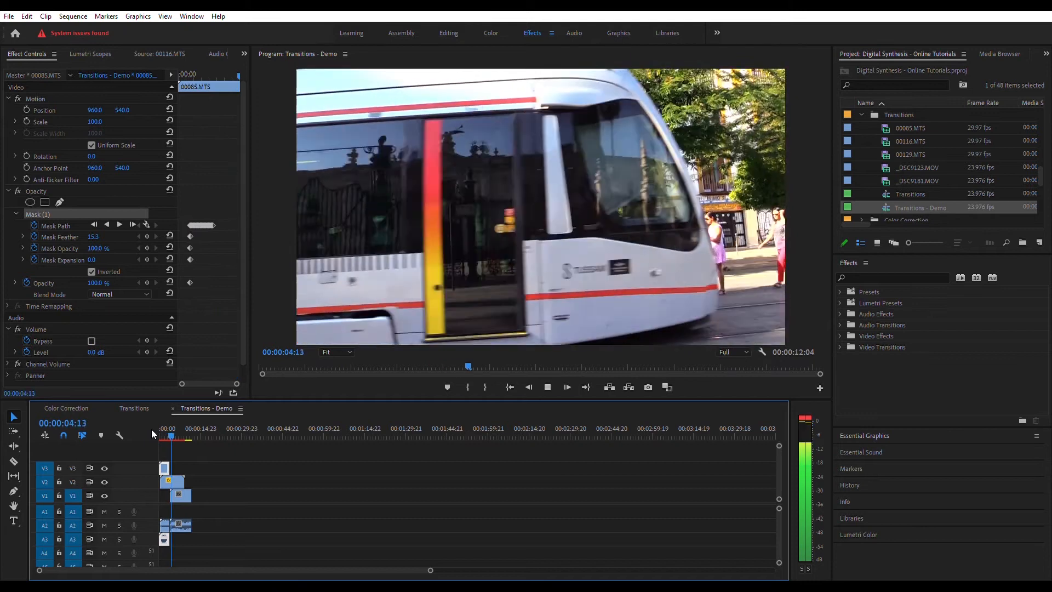
{"action": "key", "text": "space"}
{"action": "left_click_drag", "start_coordinate": [172, 422], "coordinate": [172, 419]}
{"action": "key", "text": "Left"}
{"action": "key", "text": "Right"}
{"action": "key", "text": "Left"}
{"action": "key", "text": "Right"}
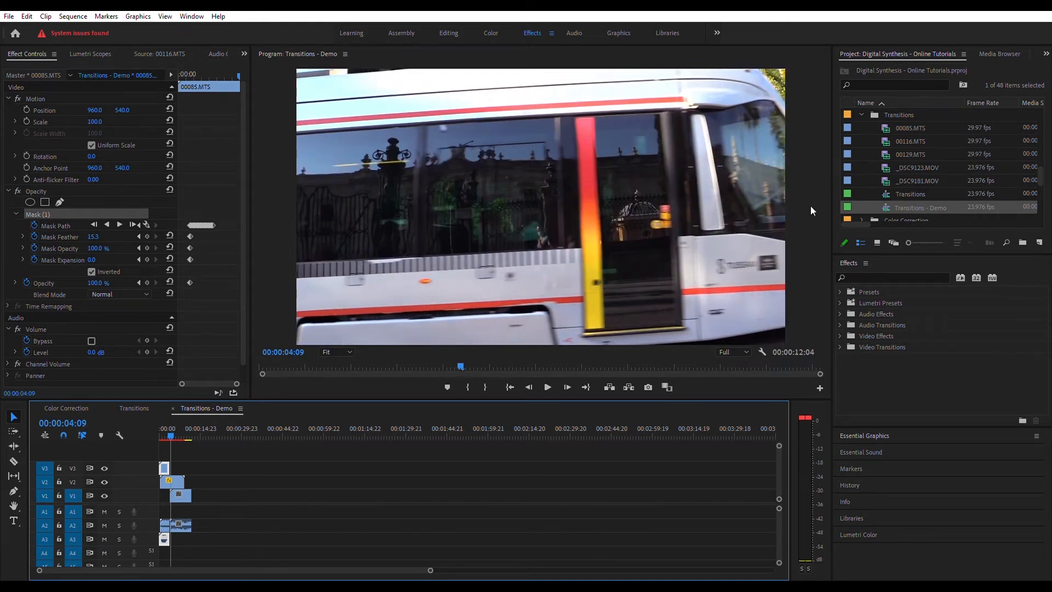
Zoom the preview to 25%, add a free-draw opacity mask to 00116.MTS, and enable keyframing for all its mask properties
{"action": "left_click", "coordinate": [337, 352]}
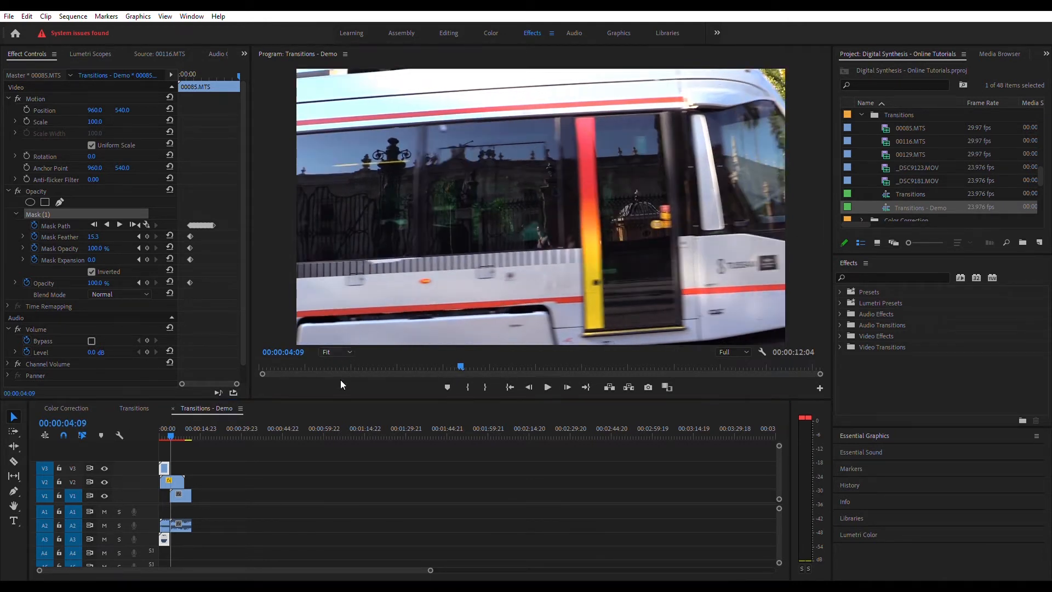
{"action": "left_click", "coordinate": [338, 379]}
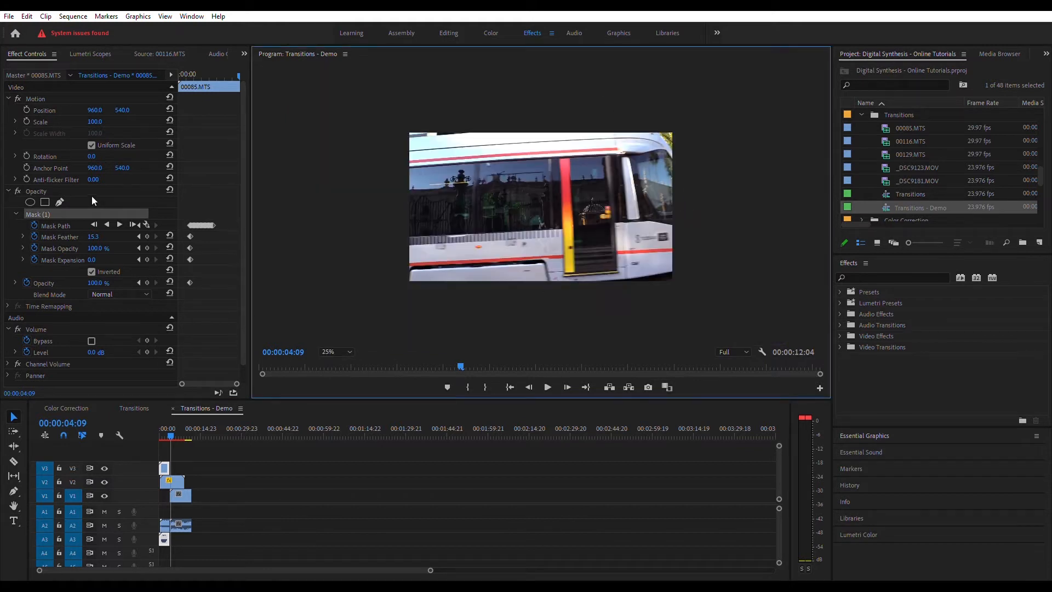
{"action": "left_click", "coordinate": [173, 481]}
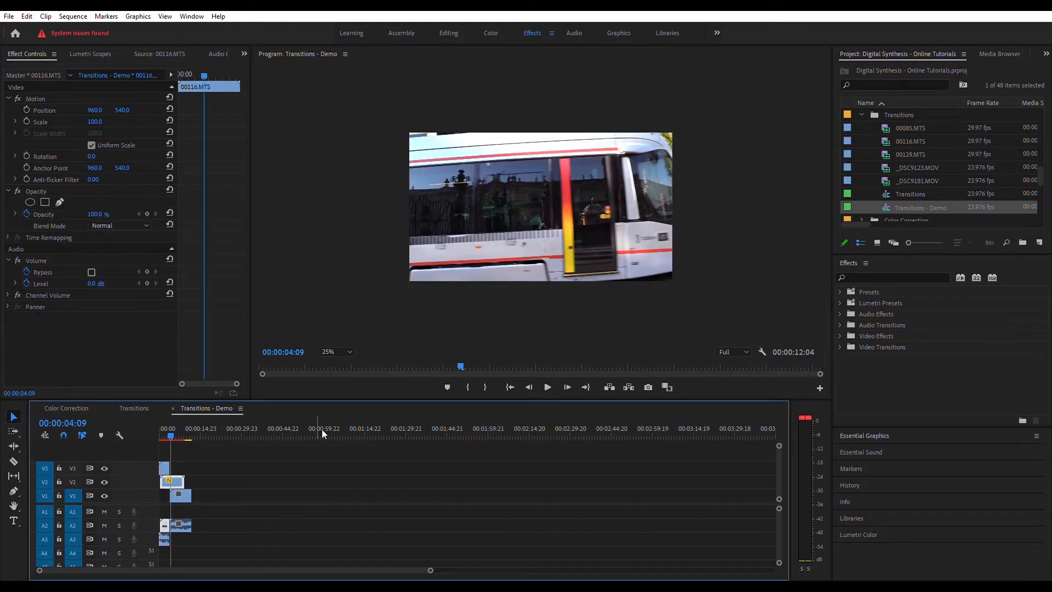
{"action": "left_click", "coordinate": [60, 199]}
{"action": "left_click", "coordinate": [34, 225]}
{"action": "left_click", "coordinate": [34, 236]}
{"action": "left_click", "coordinate": [35, 248]}
{"action": "left_click", "coordinate": [34, 260]}
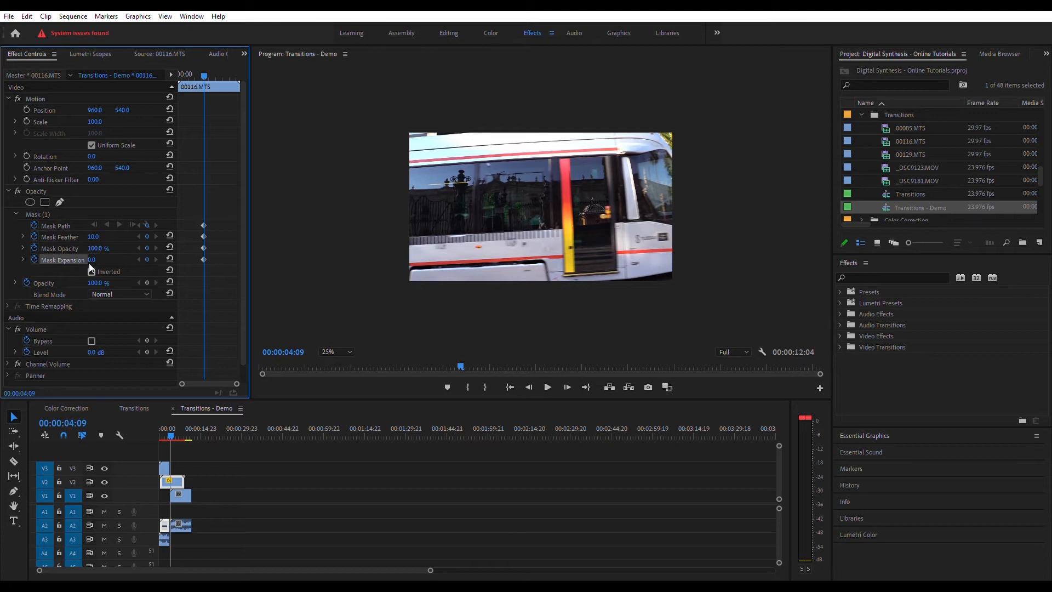
Invert the 00116.MTS mask and draw it closed around the area beyond the tram's front, past the right frame edge
{"action": "left_click", "coordinate": [657, 132]}
{"action": "left_click", "coordinate": [667, 143]}
{"action": "left_click", "coordinate": [675, 154]}
{"action": "left_click", "coordinate": [674, 282]}
{"action": "left_click", "coordinate": [708, 282]}
{"action": "left_click", "coordinate": [710, 119]}
{"action": "left_click", "coordinate": [657, 132]}
At 00:00:04:10, move the mask's upper points to follow the tram's roof corner, then zoom to 150% on its front
{"action": "left_click", "coordinate": [84, 422]}
{"action": "key", "text": "Right"}
{"action": "left_click_drag", "start_coordinate": [657, 132], "coordinate": [638, 132]}
{"action": "left_click_drag", "start_coordinate": [666, 143], "coordinate": [671, 180]}
{"action": "left_click", "coordinate": [336, 352]}
{"action": "left_click", "coordinate": [333, 432]}
{"action": "left_click_drag", "start_coordinate": [537, 341], "coordinate": [724, 341]}
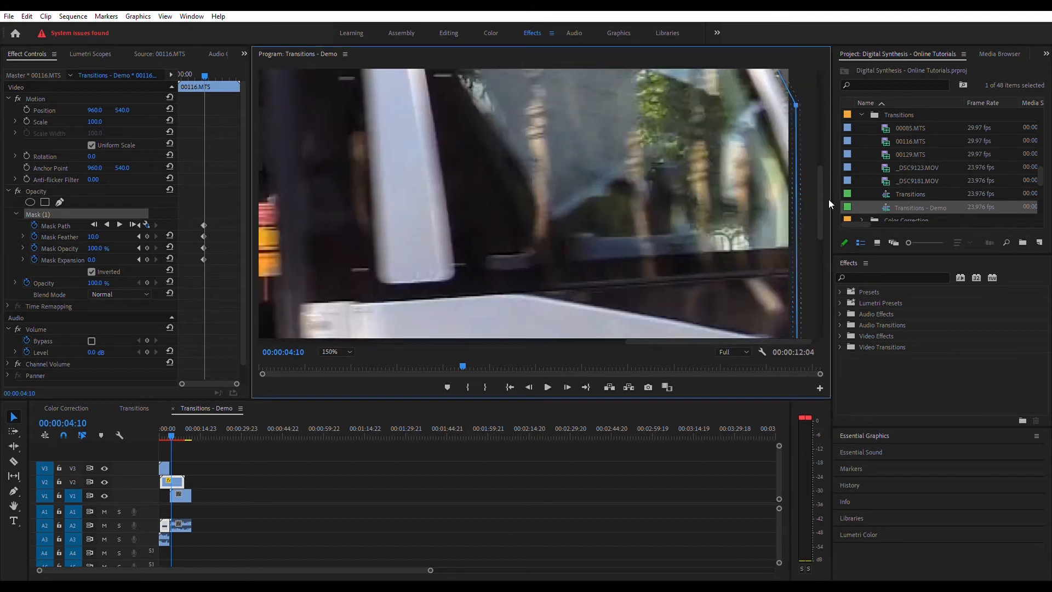
Fine-tune the mask points along the tram's roof and windshield and set the mask feather to 20
{"action": "left_click_drag", "start_coordinate": [820, 203], "coordinate": [820, 104]}
{"action": "left_click_drag", "start_coordinate": [588, 143], "coordinate": [583, 149]}
{"action": "left_click_drag", "start_coordinate": [578, 107], "coordinate": [571, 106]}
{"action": "left_click_drag", "start_coordinate": [690, 249], "coordinate": [684, 252]}
{"action": "scroll", "coordinate": [684, 244], "scroll_direction": "down", "scroll_amount": 3}
{"action": "left_click_drag", "start_coordinate": [739, 195], "coordinate": [744, 195]}
{"action": "left_click_drag", "start_coordinate": [820, 150], "coordinate": [821, 245]}
At 00:00:04:11, refit the mask points along the tram's windshield and roof edge
{"action": "left_click", "coordinate": [82, 422]}
{"action": "key", "text": "Right"}
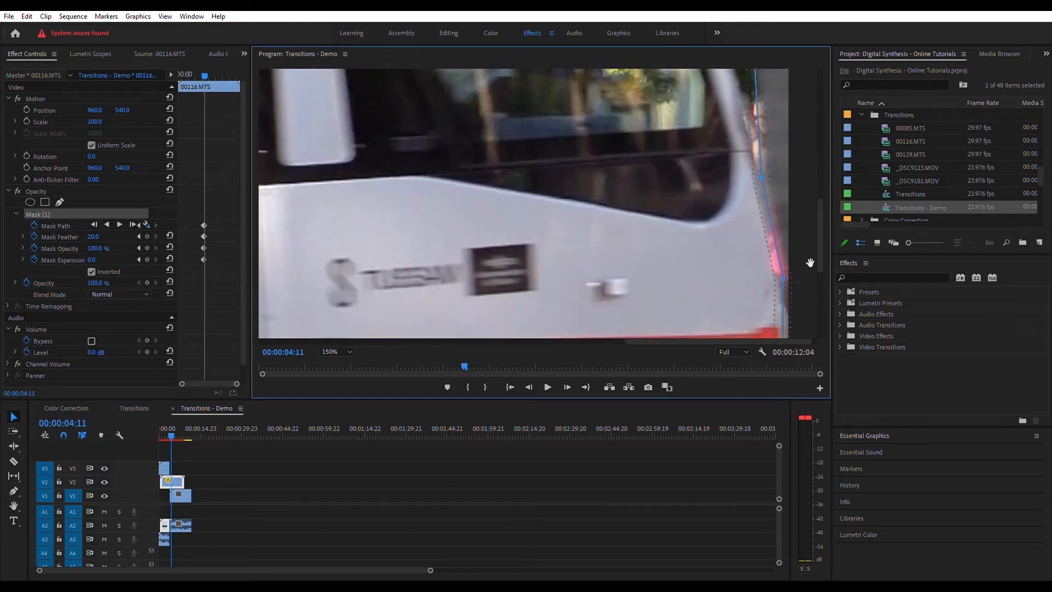
{"action": "scroll", "coordinate": [777, 267], "scroll_direction": "down", "scroll_amount": 3}
{"action": "scroll", "coordinate": [777, 266], "scroll_direction": "up", "scroll_amount": 5}
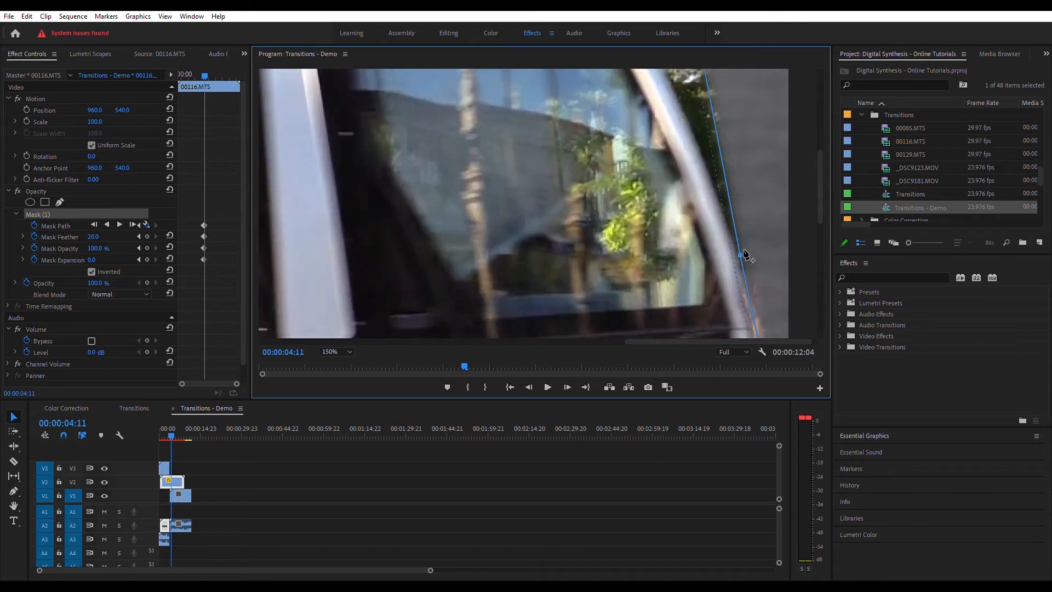
{"action": "left_click_drag", "start_coordinate": [819, 166], "coordinate": [819, 127]}
{"action": "left_click_drag", "start_coordinate": [666, 272], "coordinate": [652, 274]}
{"action": "scroll", "coordinate": [631, 257], "scroll_direction": "up", "scroll_amount": 2}
{"action": "left_click_drag", "start_coordinate": [609, 219], "coordinate": [585, 219]}
{"action": "left_click_drag", "start_coordinate": [573, 105], "coordinate": [491, 103]}
{"action": "left_click_drag", "start_coordinate": [585, 219], "coordinate": [580, 228]}
Return to 00:00:04:09 and 00:00:04:10 and fit the mask's lower edge along the underside of the tram
{"action": "scroll", "coordinate": [736, 198], "scroll_direction": "down", "scroll_amount": 8}
{"action": "left_click_drag", "start_coordinate": [818, 194], "coordinate": [818, 281]}
{"action": "key", "text": "Left"}
{"action": "key", "text": "Left"}
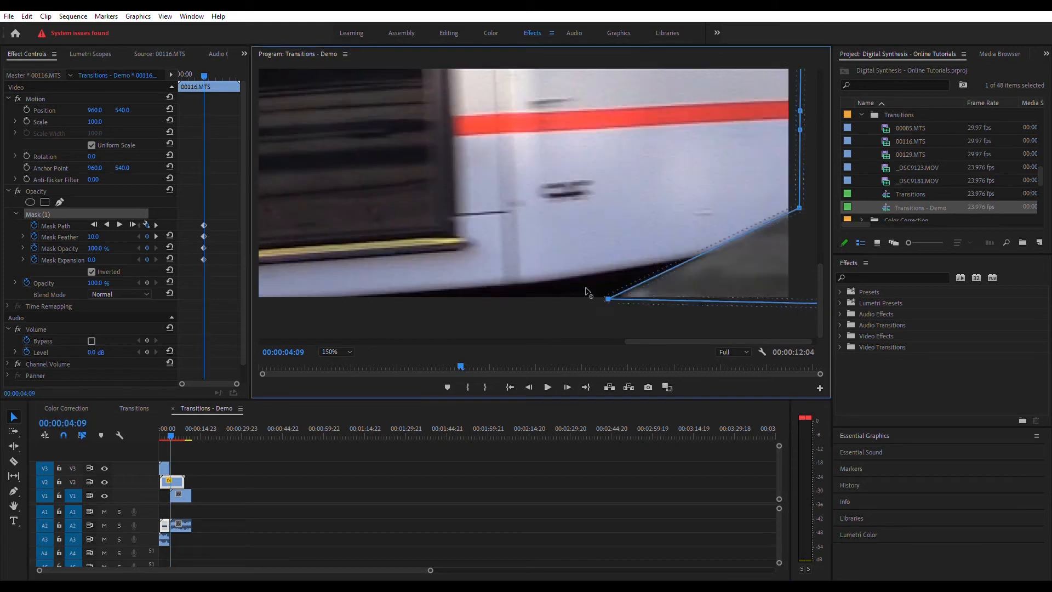
{"action": "left_click", "coordinate": [86, 419]}
{"action": "key", "text": "Right"}
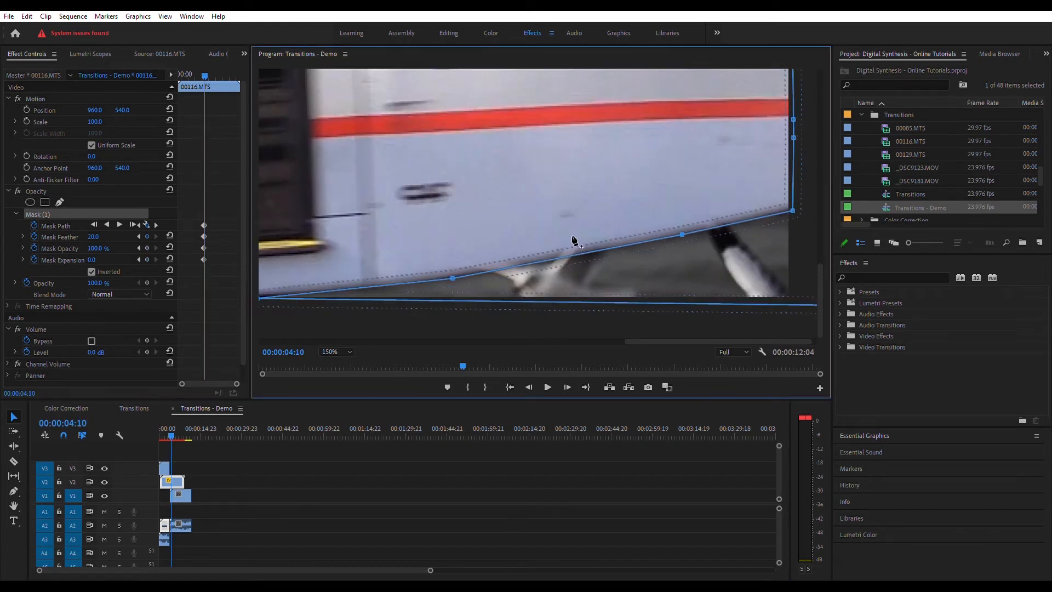
At 00:00:04:11, move the mask's lower point to follow the tram's underside
{"action": "left_click", "coordinate": [86, 420]}
{"action": "key", "text": "Right"}
{"action": "left_click_drag", "start_coordinate": [623, 342], "coordinate": [555, 342]}
{"action": "left_click_drag", "start_coordinate": [452, 296], "coordinate": [364, 298]}
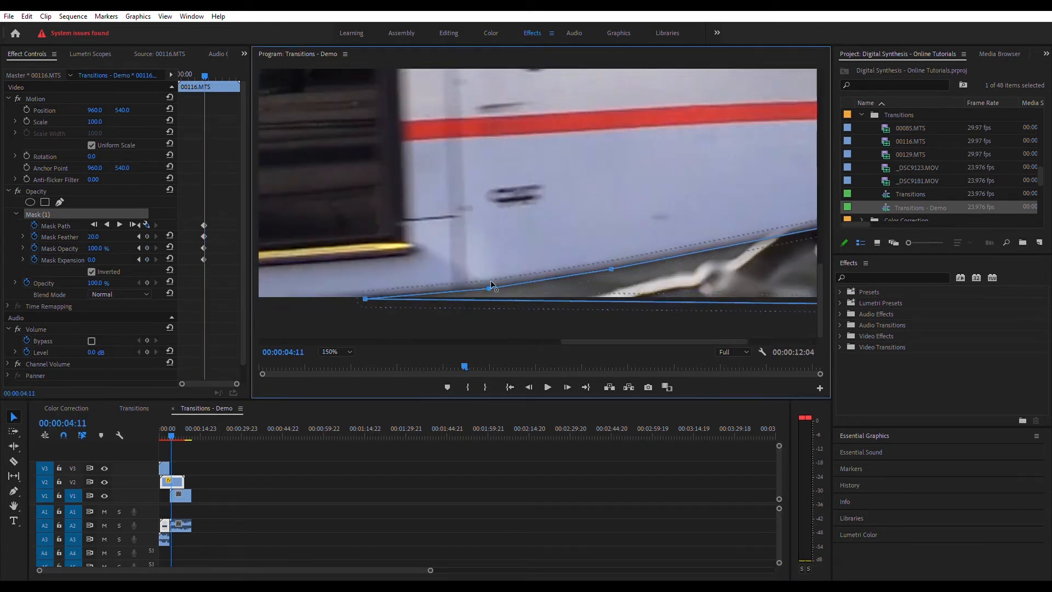
Zoom the preview to 75% and, at 00:00:04:12, shift the mask's front points to follow the tram's windshield
{"action": "left_click", "coordinate": [337, 351]}
{"action": "left_click", "coordinate": [337, 365]}
{"action": "left_click", "coordinate": [337, 352]}
{"action": "left_click", "coordinate": [337, 412]}
{"action": "left_click_drag", "start_coordinate": [537, 342], "coordinate": [629, 342]}
{"action": "left_click_drag", "start_coordinate": [820, 203], "coordinate": [820, 144]}
{"action": "left_click", "coordinate": [86, 419]}
{"action": "key", "text": "Right"}
{"action": "left_click_drag", "start_coordinate": [748, 127], "coordinate": [700, 130]}
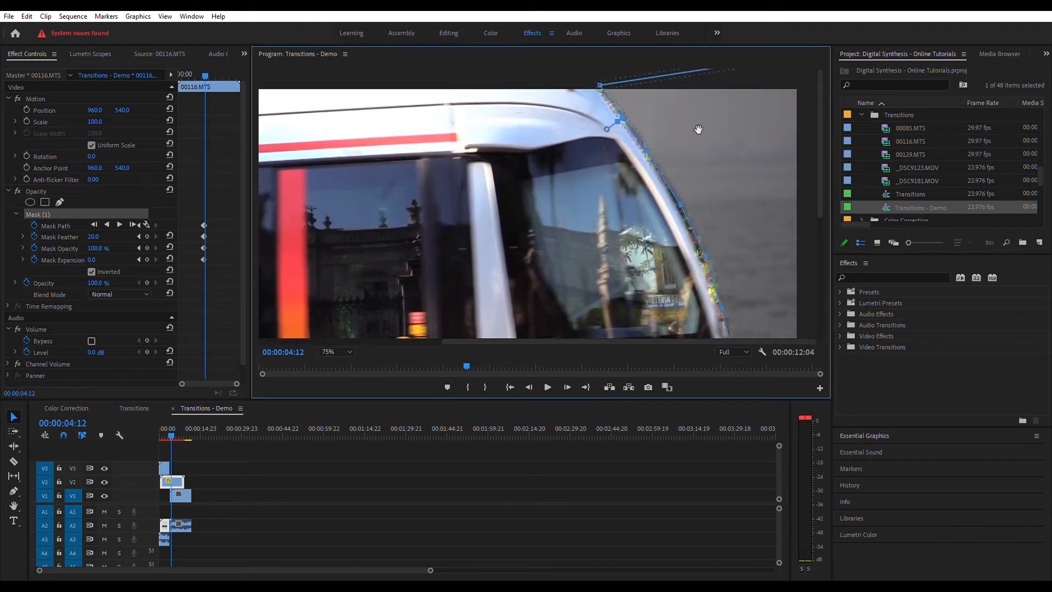
Advance one more frame and shift the mask's lower front points to follow the tram's nose
{"action": "left_click_drag", "start_coordinate": [820, 144], "coordinate": [820, 280]}
{"action": "left_click", "coordinate": [91, 420]}
{"action": "key", "text": "Right"}
{"action": "left_click_drag", "start_coordinate": [743, 289], "coordinate": [699, 291]}
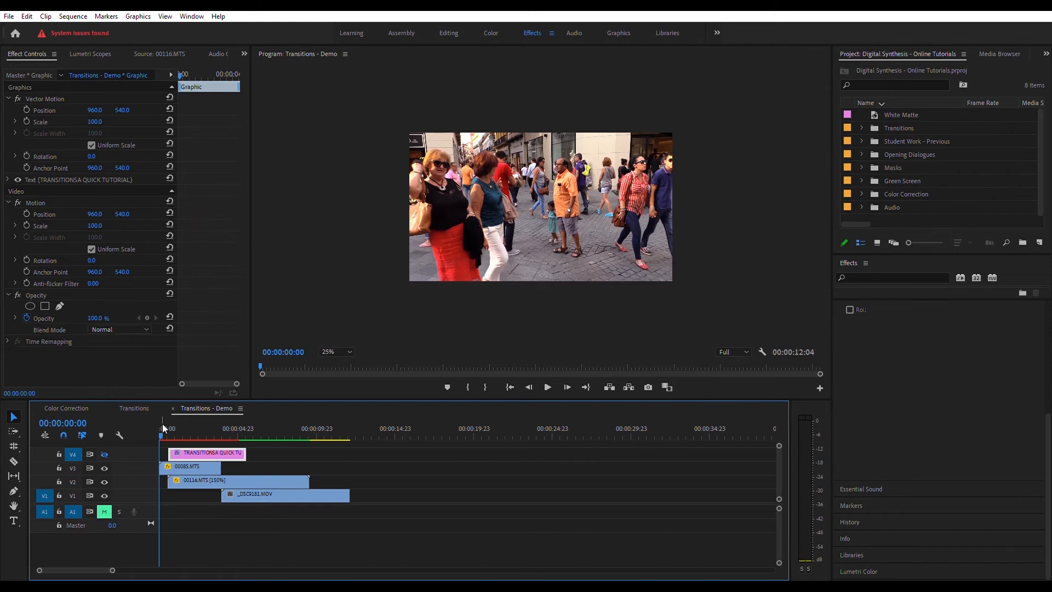
Play back the masked wipes from the start, make title track V4 visible and preview the title over the clips
{"action": "key", "text": "space"}
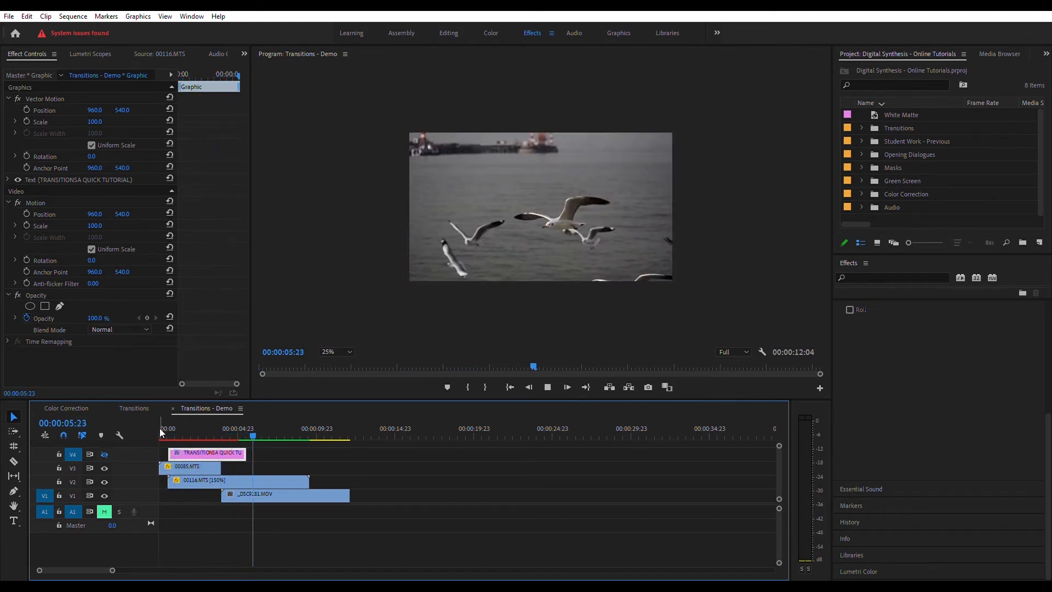
{"action": "left_click_drag", "start_coordinate": [278, 427], "coordinate": [165, 428]}
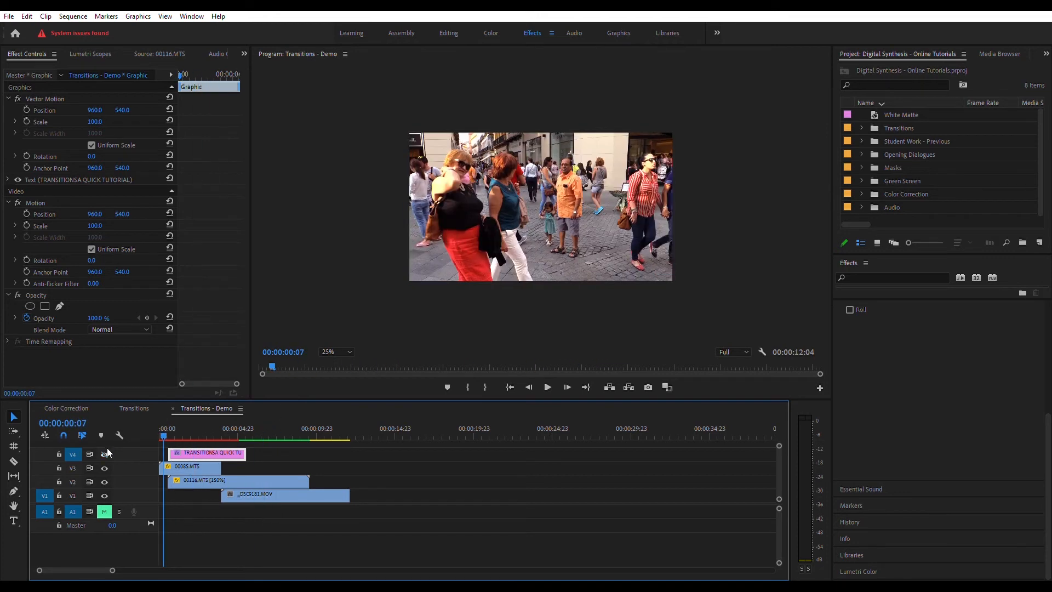
{"action": "left_click_drag", "start_coordinate": [156, 429], "coordinate": [206, 419]}
{"action": "key", "text": "space"}
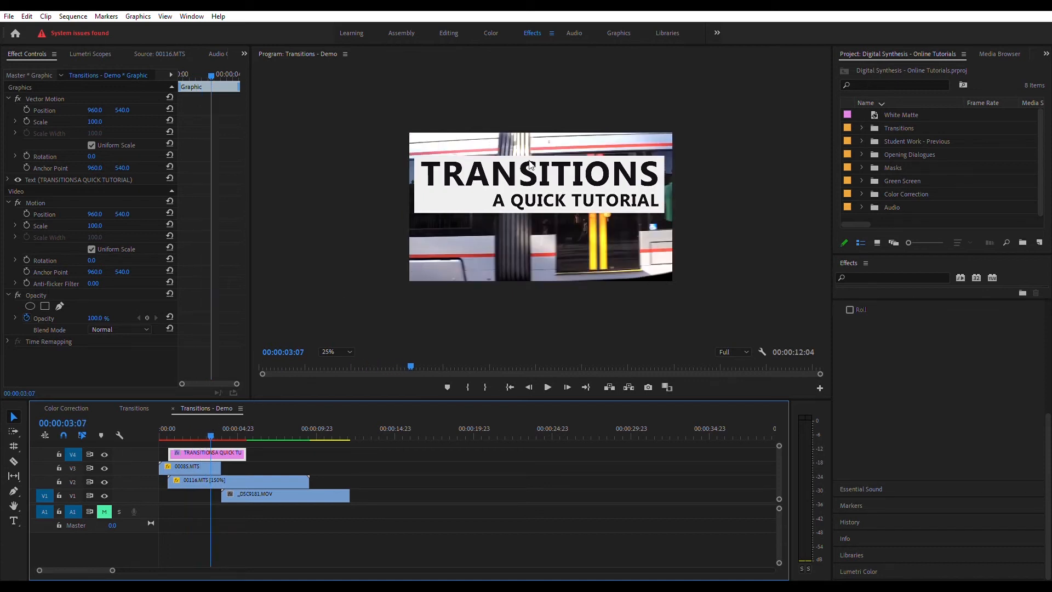
At the title graphic's start, 00:00:00:14, move the title text horizontally out of the frame to the right
{"action": "key", "text": "Up"}
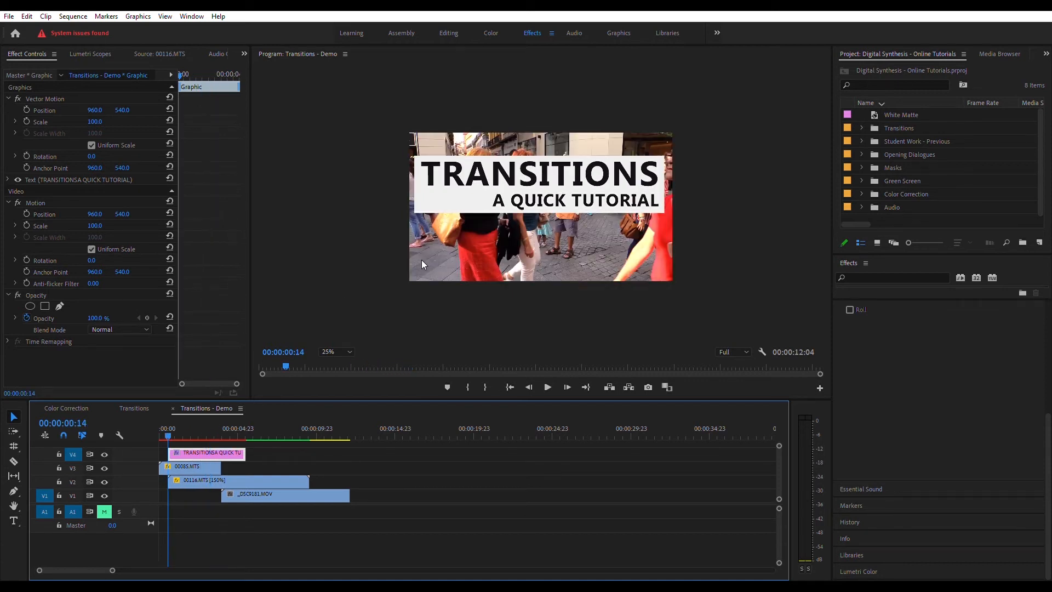
{"action": "left_click", "coordinate": [531, 186]}
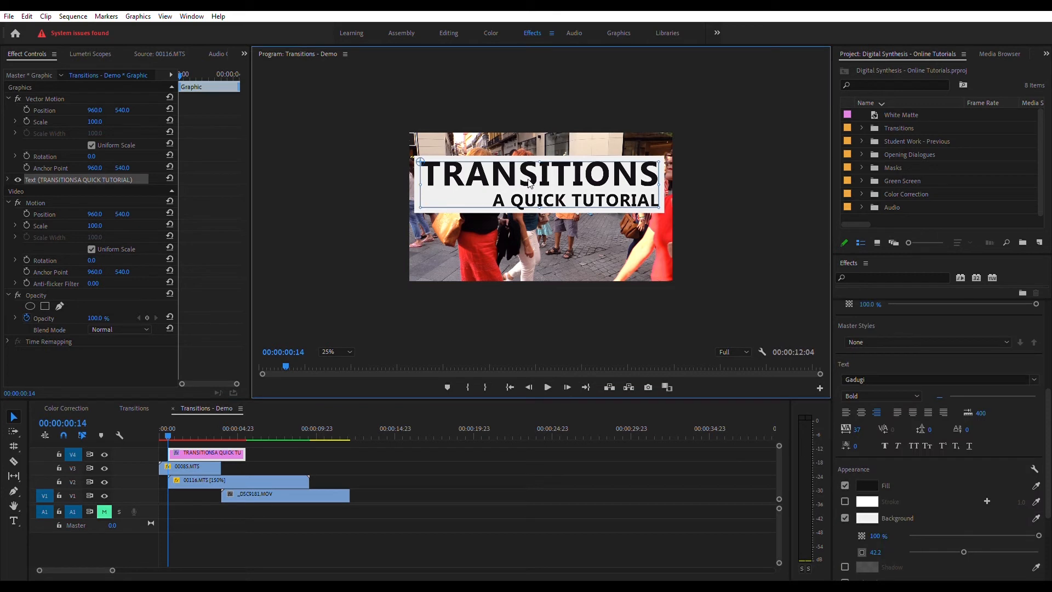
{"action": "left_click_drag", "start_coordinate": [536, 187], "coordinate": [786, 186]}
Keyframe the title's Vector Motion position at 00:00:01:00, and at 00:00:02:05 set its horizontal position to -1077 to slide it in
{"action": "left_click_drag", "start_coordinate": [169, 428], "coordinate": [177, 428]}
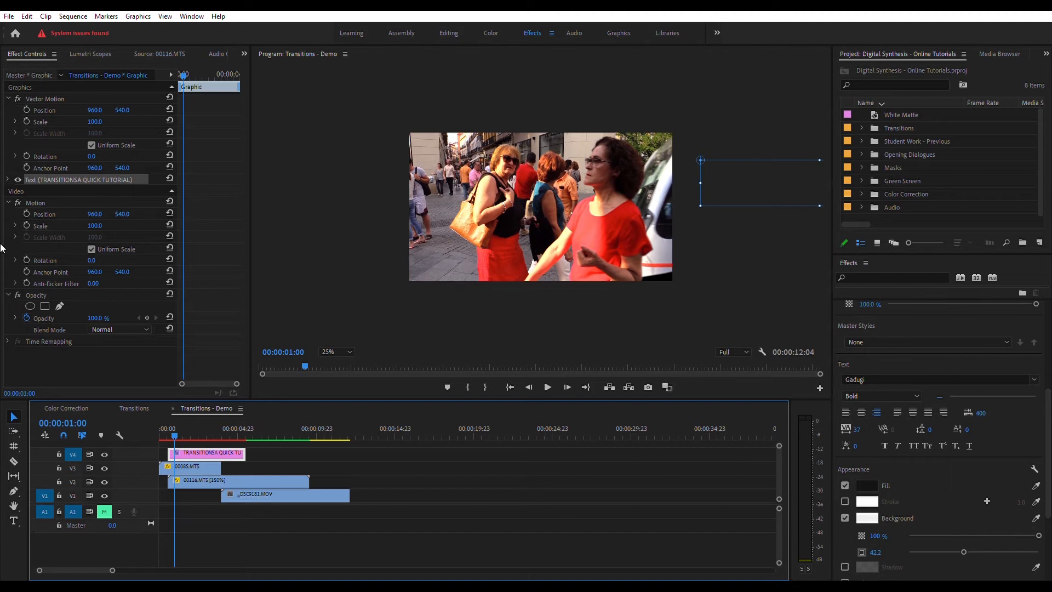
{"action": "left_click", "coordinate": [27, 110]}
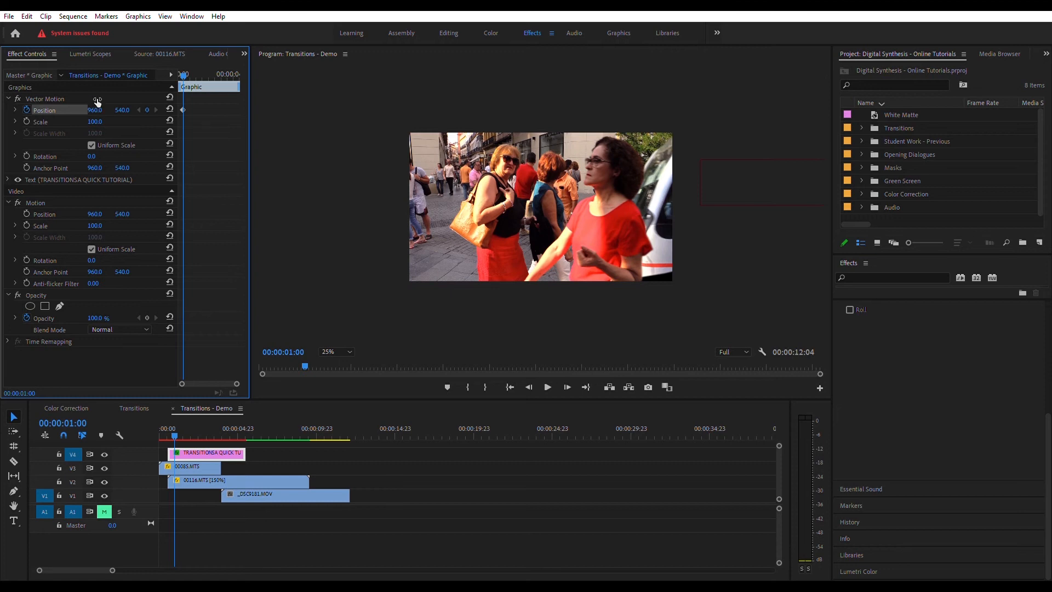
{"action": "left_click", "coordinate": [177, 426]}
{"action": "left_click_drag", "start_coordinate": [186, 421], "coordinate": [195, 419]}
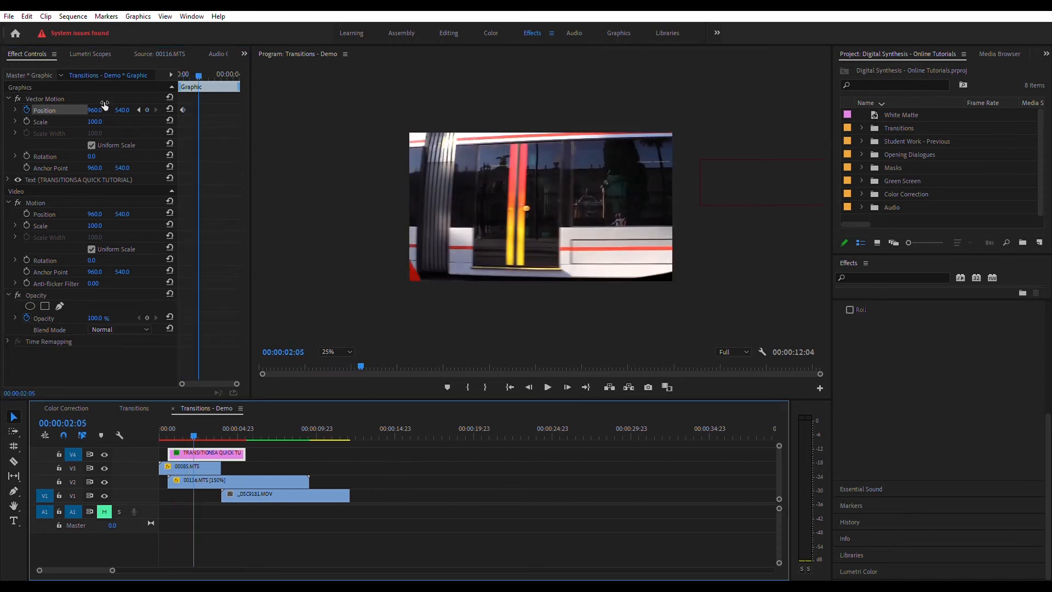
{"action": "left_click_drag", "start_coordinate": [97, 105], "coordinate": [64, 109]}
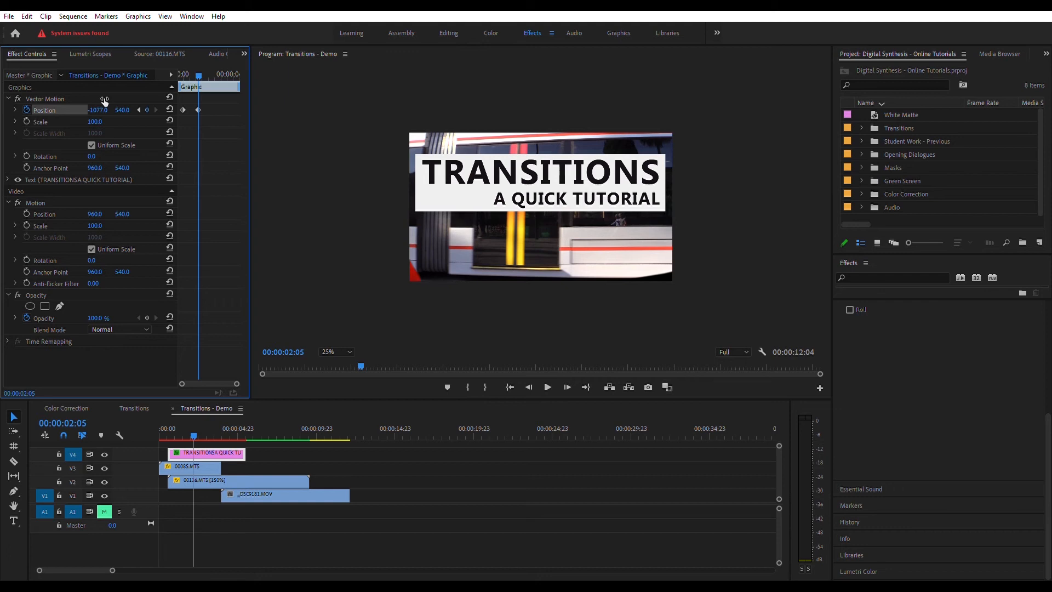
Preview the title over the tram transition and, at 00:00:03:07, start a free-draw opacity mask around the title
{"action": "left_click_drag", "start_coordinate": [192, 423], "coordinate": [226, 406]}
{"action": "key", "text": "space"}
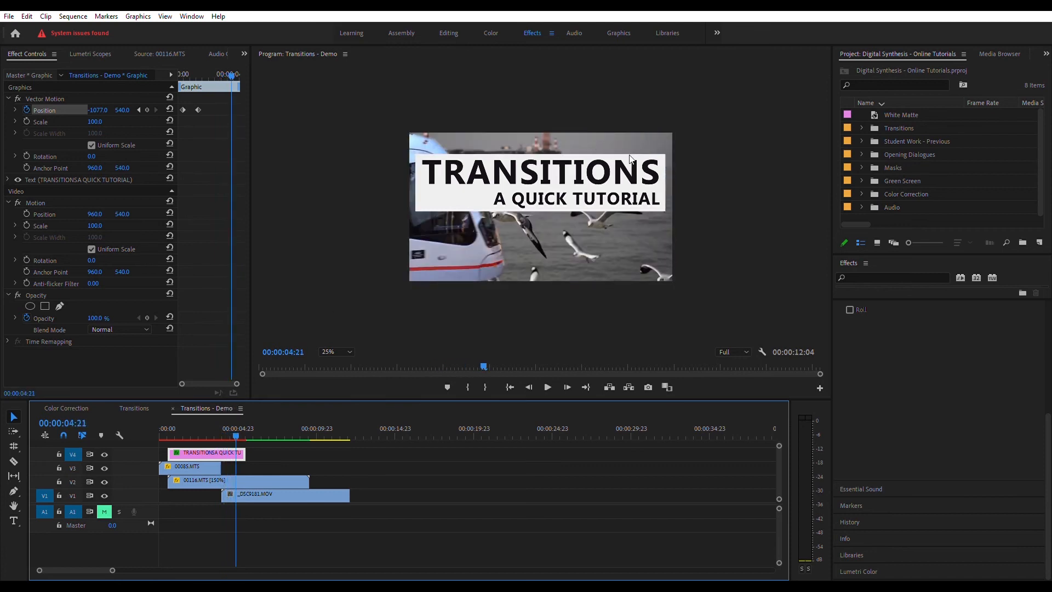
{"action": "left_click_drag", "start_coordinate": [235, 424], "coordinate": [211, 423]}
{"action": "left_click", "coordinate": [42, 295]}
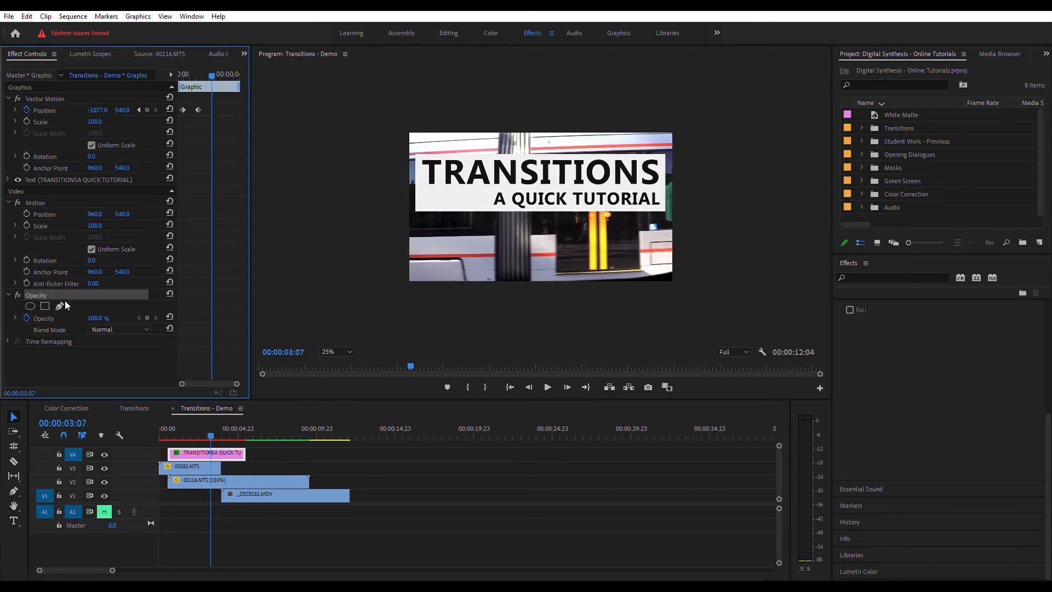
{"action": "left_click", "coordinate": [60, 306]}
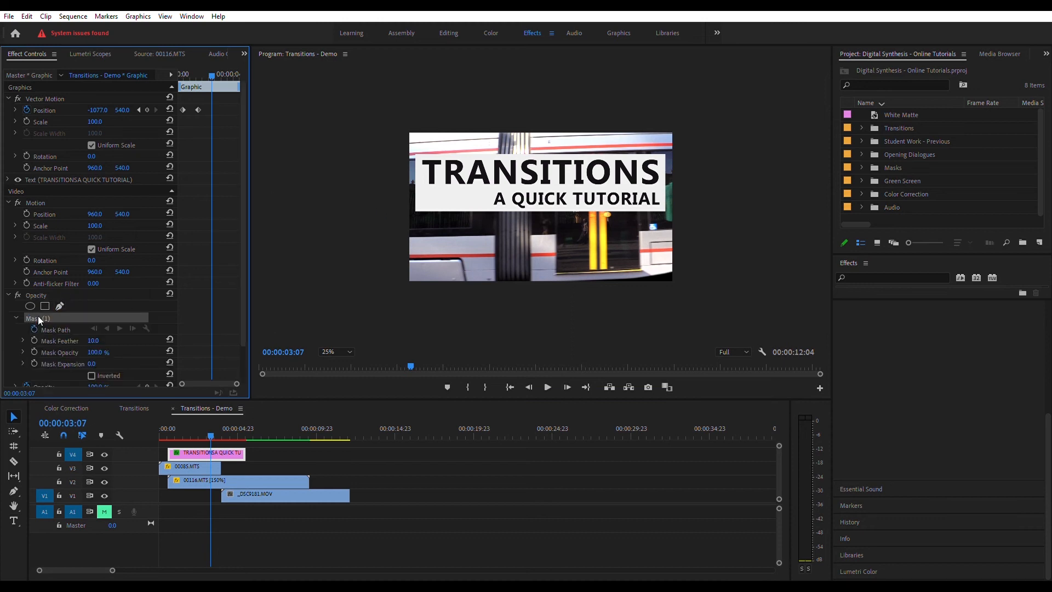
{"action": "left_click", "coordinate": [413, 149]}
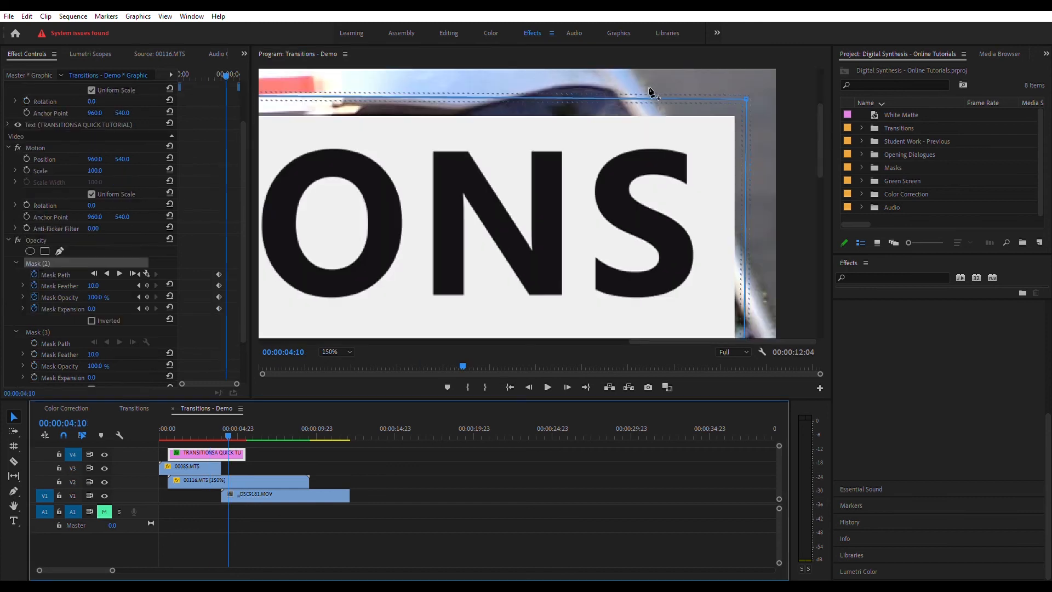
Delete the unused opacity mask listed below Mask (2) on the title
{"action": "left_click", "coordinate": [38, 332]}
{"action": "key", "text": "Delete"}
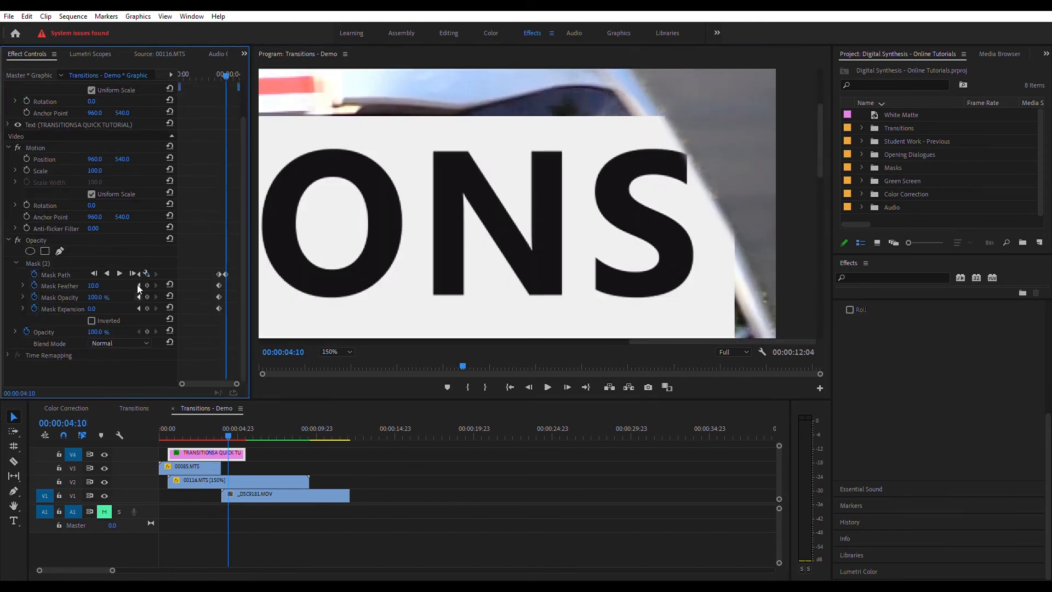
At 00:00:04:11, with the preview at 100%, fit the points of the title's Mask (2) to the tram's front edge
{"action": "left_click", "coordinate": [142, 421]}
{"action": "key", "text": "Right"}
{"action": "left_click", "coordinate": [337, 352]}
{"action": "left_click", "coordinate": [333, 430]}
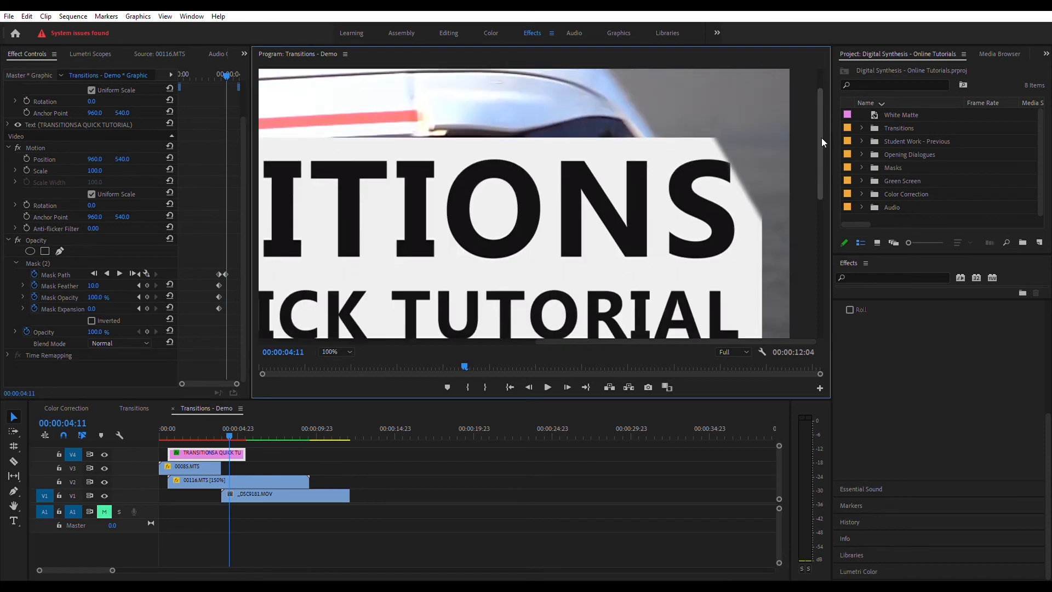
{"action": "scroll", "coordinate": [517, 203], "scroll_direction": "down", "scroll_amount": 2}
{"action": "left_click", "coordinate": [38, 264]}
{"action": "left_click_drag", "start_coordinate": [708, 83], "coordinate": [649, 83]}
{"action": "left_click_drag", "start_coordinate": [769, 189], "coordinate": [697, 157]}
{"action": "left_click_drag", "start_coordinate": [733, 246], "coordinate": [740, 245]}
{"action": "left_click_drag", "start_coordinate": [767, 332], "coordinate": [764, 334]}
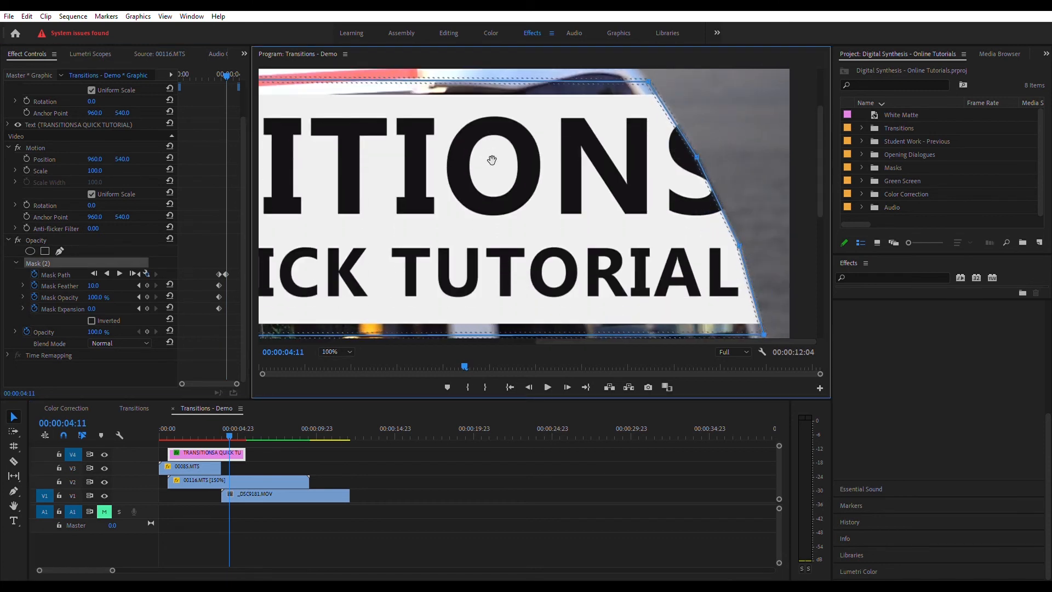
At 00:00:04:12, shift the title mask's four edge points to follow the tram's front
{"action": "key", "text": "Right"}
{"action": "left_click_drag", "start_coordinate": [648, 82], "coordinate": [577, 82]}
{"action": "left_click_drag", "start_coordinate": [697, 157], "coordinate": [616, 147]}
{"action": "left_click_drag", "start_coordinate": [739, 245], "coordinate": [669, 251]}
{"action": "left_click_drag", "start_coordinate": [764, 334], "coordinate": [687, 332]}
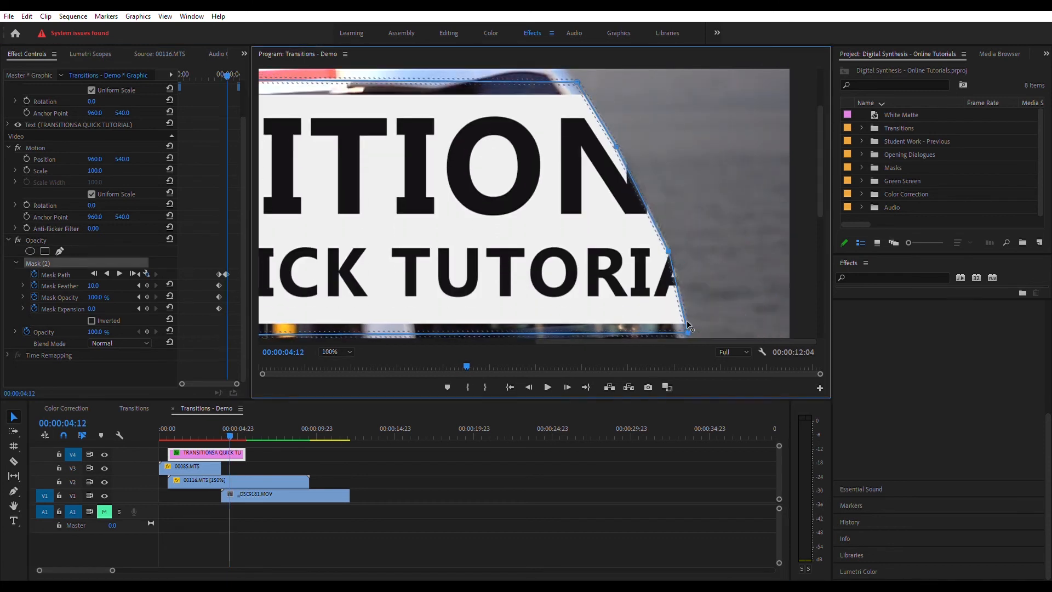
At 00:00:04:13, shift the title mask's four edge points along the tram's windshield line
{"action": "left_click", "coordinate": [150, 428]}
{"action": "key", "text": "Right"}
{"action": "left_click_drag", "start_coordinate": [577, 81], "coordinate": [507, 81]}
{"action": "left_click_drag", "start_coordinate": [616, 147], "coordinate": [552, 156]}
{"action": "left_click_drag", "start_coordinate": [669, 251], "coordinate": [588, 239]}
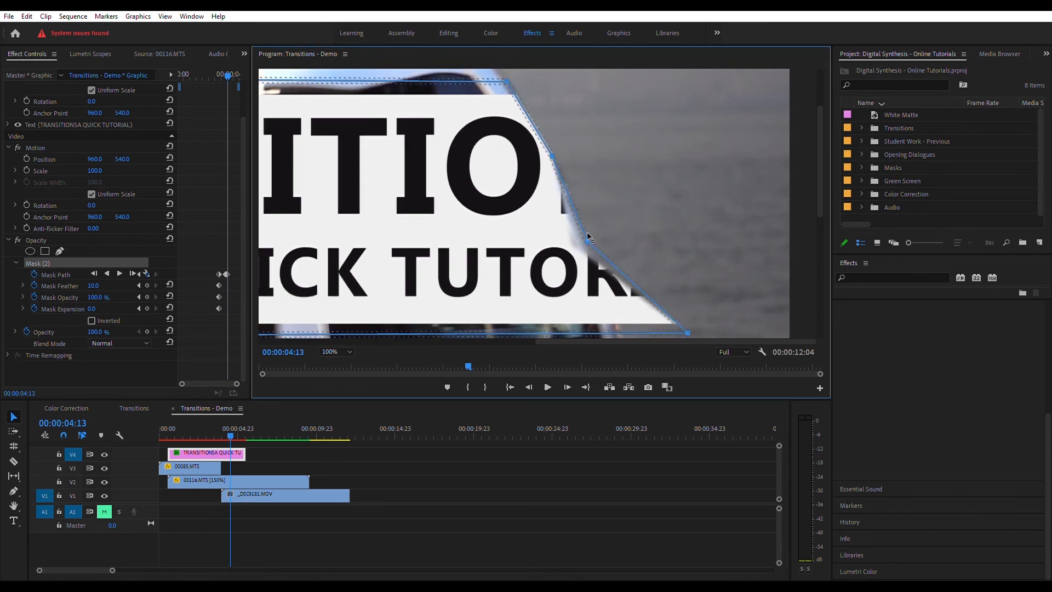
{"action": "left_click_drag", "start_coordinate": [687, 332], "coordinate": [617, 330]}
At 00:00:04:14, refit the title mask's four edge points to the tram's front edge
{"action": "key", "text": "Right"}
{"action": "left_click_drag", "start_coordinate": [507, 81], "coordinate": [432, 87]}
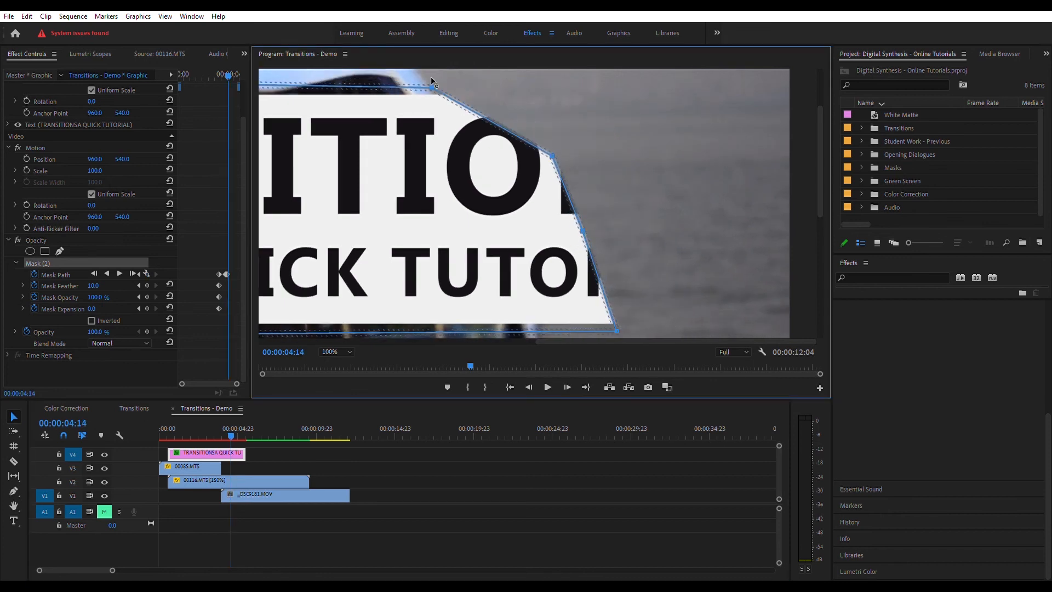
{"action": "left_click_drag", "start_coordinate": [552, 156], "coordinate": [475, 160]}
{"action": "left_click_drag", "start_coordinate": [582, 231], "coordinate": [506, 233]}
{"action": "left_click_drag", "start_coordinate": [616, 330], "coordinate": [541, 330]}
At 00:00:04:15, move the title mask's four edge points to match the tram's position
{"action": "key", "text": "Right"}
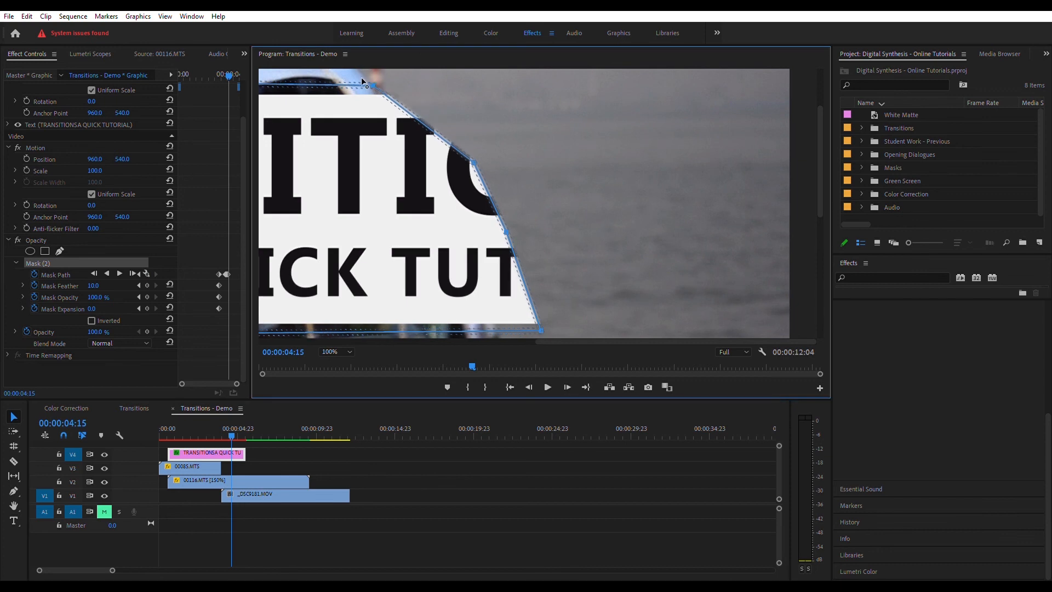
{"action": "left_click_drag", "start_coordinate": [433, 86], "coordinate": [370, 85]}
{"action": "left_click_drag", "start_coordinate": [474, 160], "coordinate": [417, 163]}
{"action": "left_click_drag", "start_coordinate": [507, 232], "coordinate": [450, 237]}
{"action": "left_click_drag", "start_coordinate": [540, 329], "coordinate": [490, 322]}
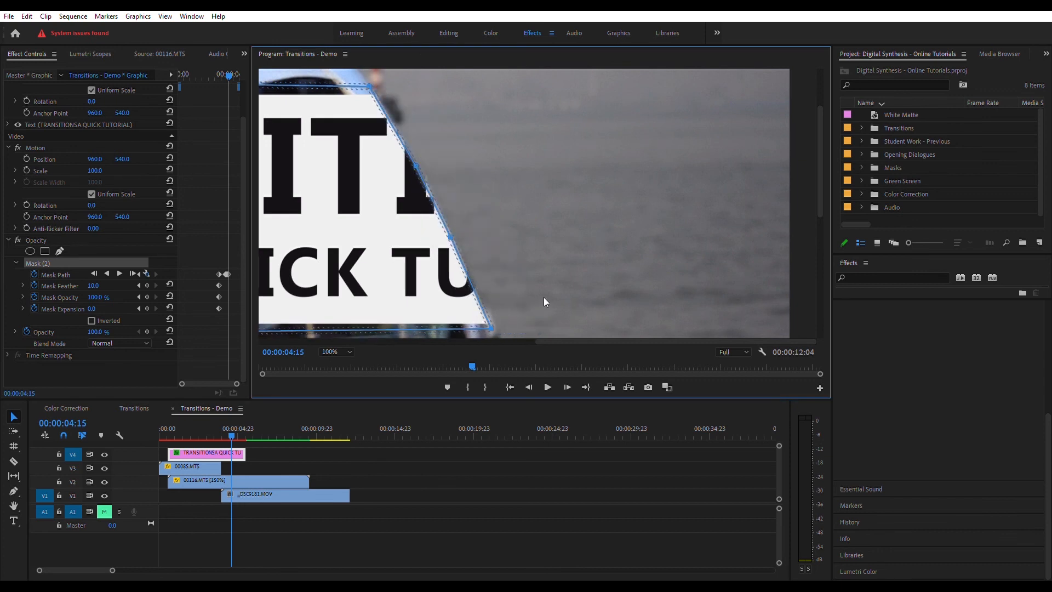
At 00:00:04:16, move the title mask's edge points to keep following the tram's front
{"action": "key", "text": "Right"}
{"action": "left_click_drag", "start_coordinate": [370, 85], "coordinate": [292, 85]}
{"action": "left_click_drag", "start_coordinate": [417, 165], "coordinate": [340, 159]}
{"action": "left_click_drag", "start_coordinate": [451, 237], "coordinate": [373, 235]}
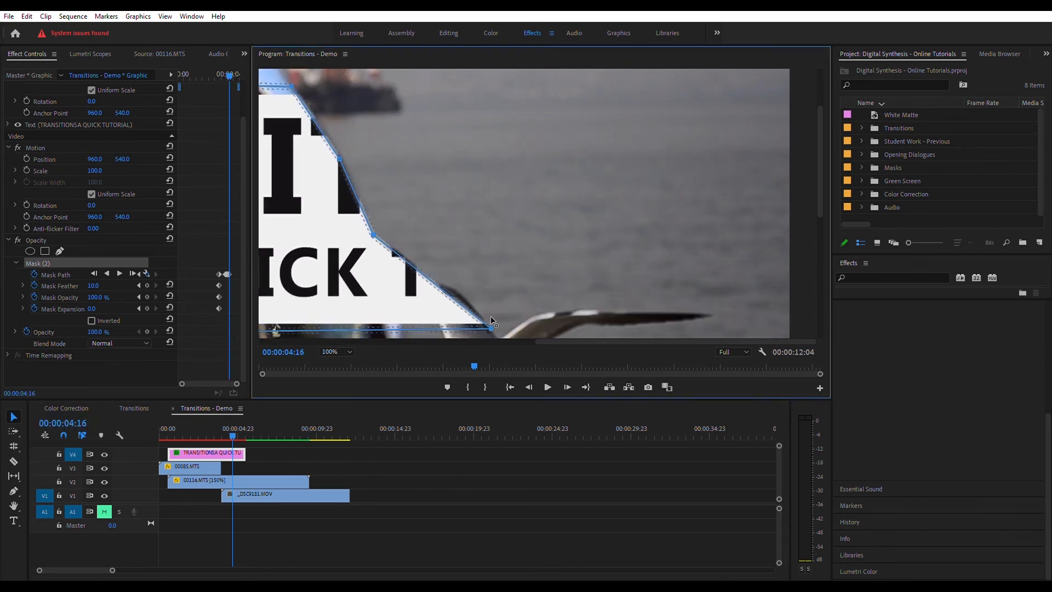
{"action": "left_click_drag", "start_coordinate": [491, 328], "coordinate": [405, 329]}
At 00:00:04:17, bring the rest of the title into view and refit the mask's edge points to the tram
{"action": "key", "text": "Right"}
{"action": "left_click_drag", "start_coordinate": [594, 341], "coordinate": [441, 341]}
{"action": "left_click_drag", "start_coordinate": [599, 86], "coordinate": [515, 88]}
{"action": "left_click_drag", "start_coordinate": [647, 159], "coordinate": [559, 154]}
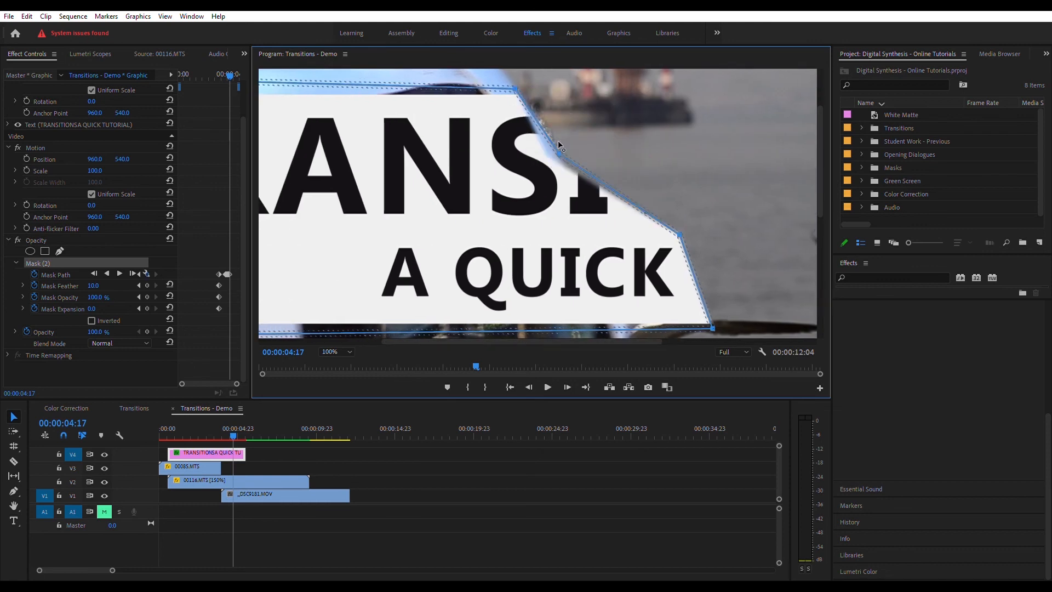
{"action": "left_click_drag", "start_coordinate": [679, 235], "coordinate": [589, 231]}
{"action": "left_click_drag", "start_coordinate": [713, 329], "coordinate": [626, 330]}
Return to the sequence start, fit the preview to the monitor and play back the title and wipe transitions
{"action": "left_click", "coordinate": [160, 428]}
{"action": "left_click", "coordinate": [339, 353]}
{"action": "left_click", "coordinate": [331, 363]}
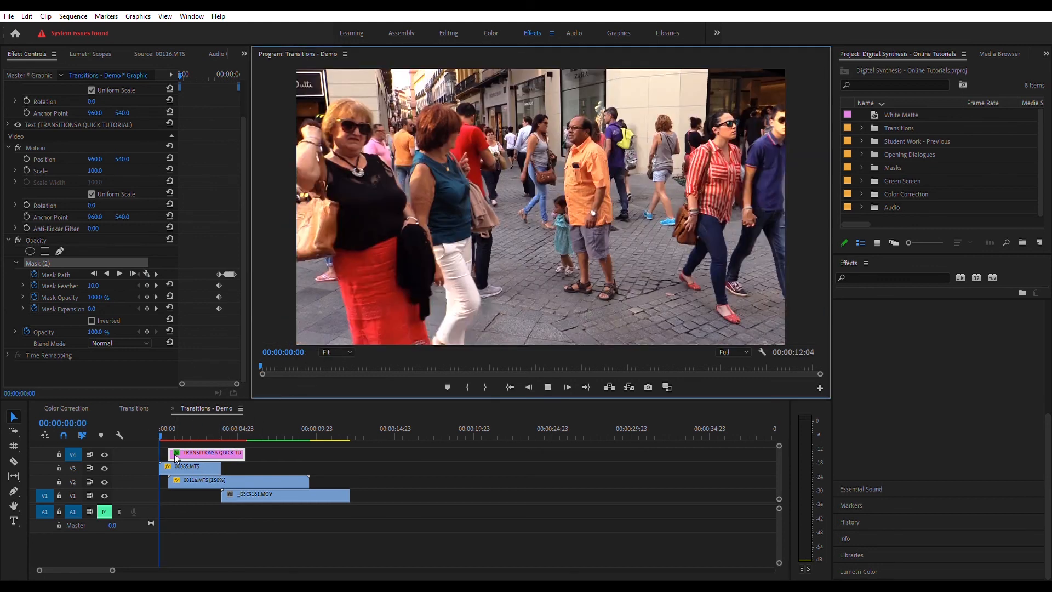
{"action": "key", "text": "space"}
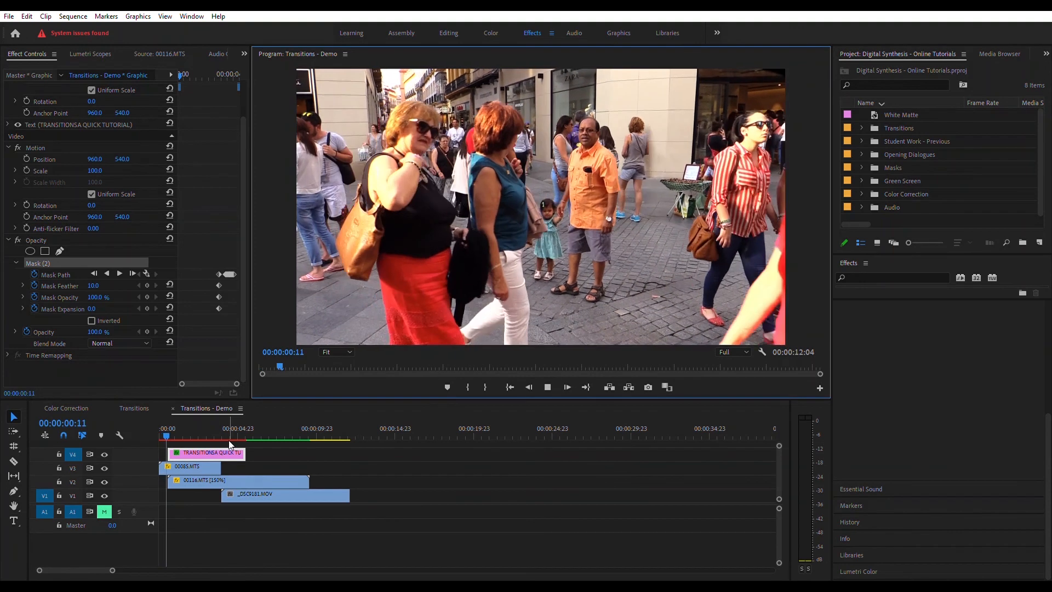